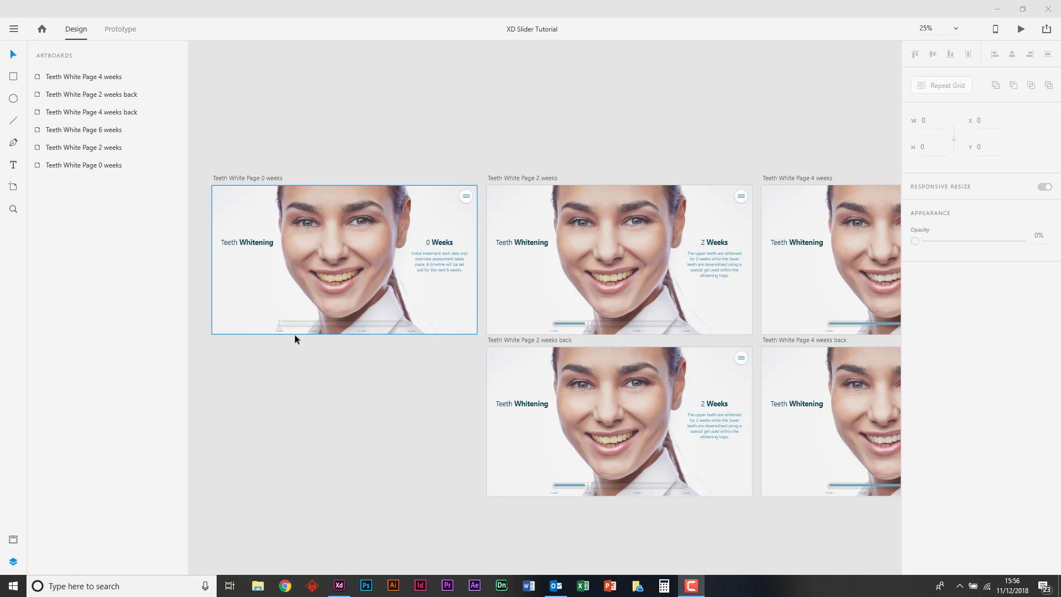
Step: Look over the full set of teeth whitening artboards, and examine the Teeth White Page 0 weeks artboard up close
click(326, 399)
key(ctrl+minus)
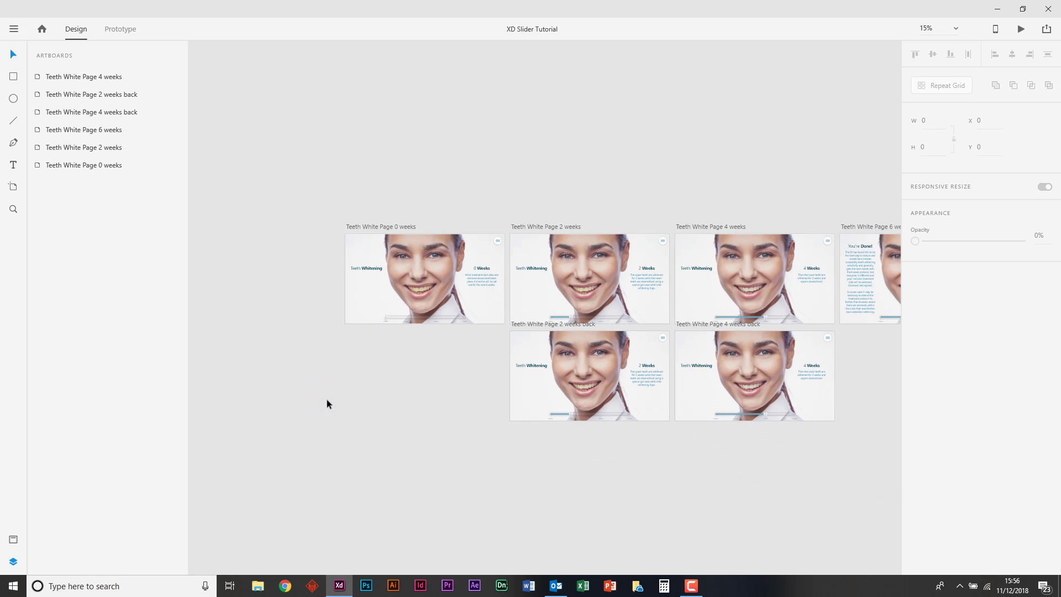
scroll(327, 399, right, 3)
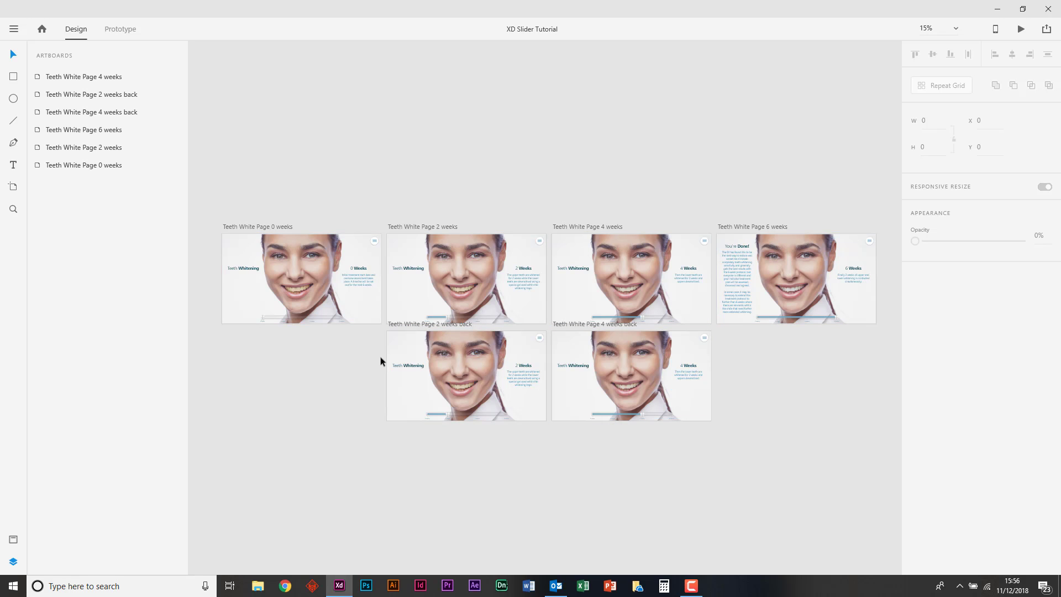
key(ctrl+plus)
scroll(380, 357, left, 6)
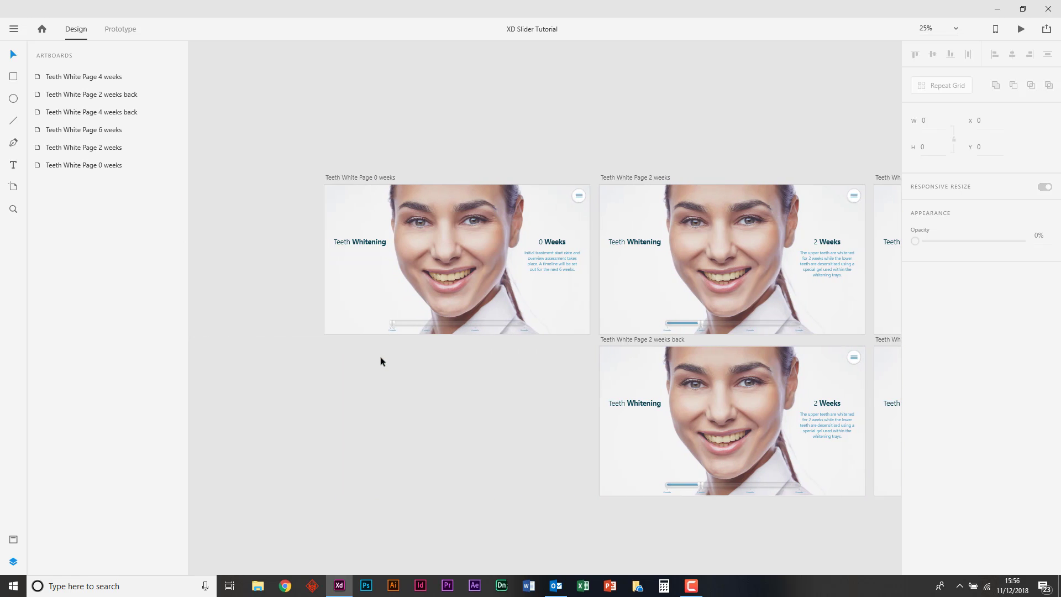
scroll(380, 356, up, 1)
scroll(380, 356, up, 1)
key(ctrl+plus)
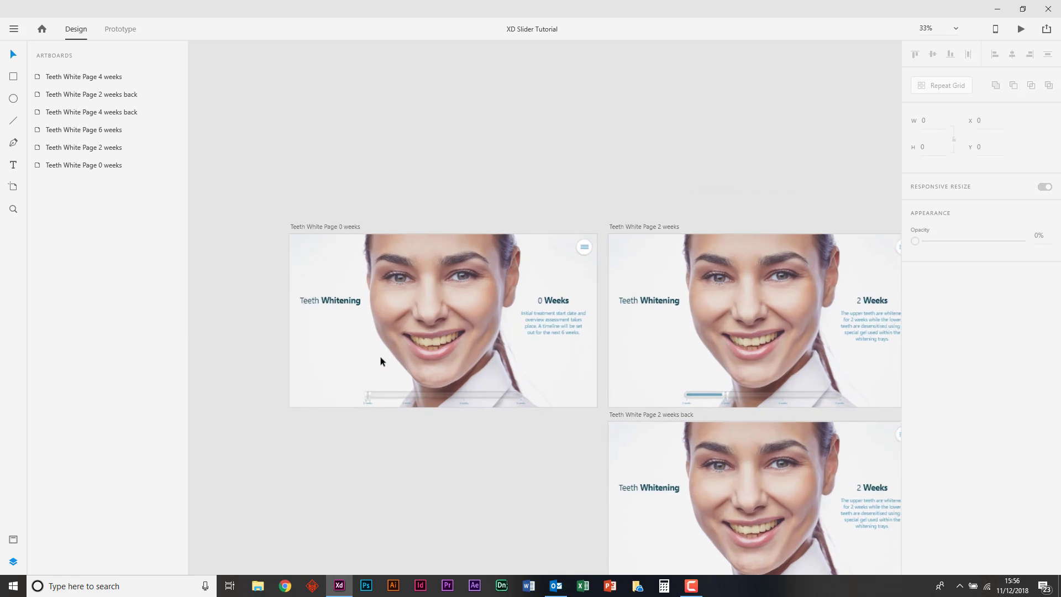
key(ctrl+plus)
scroll(380, 356, left, 5)
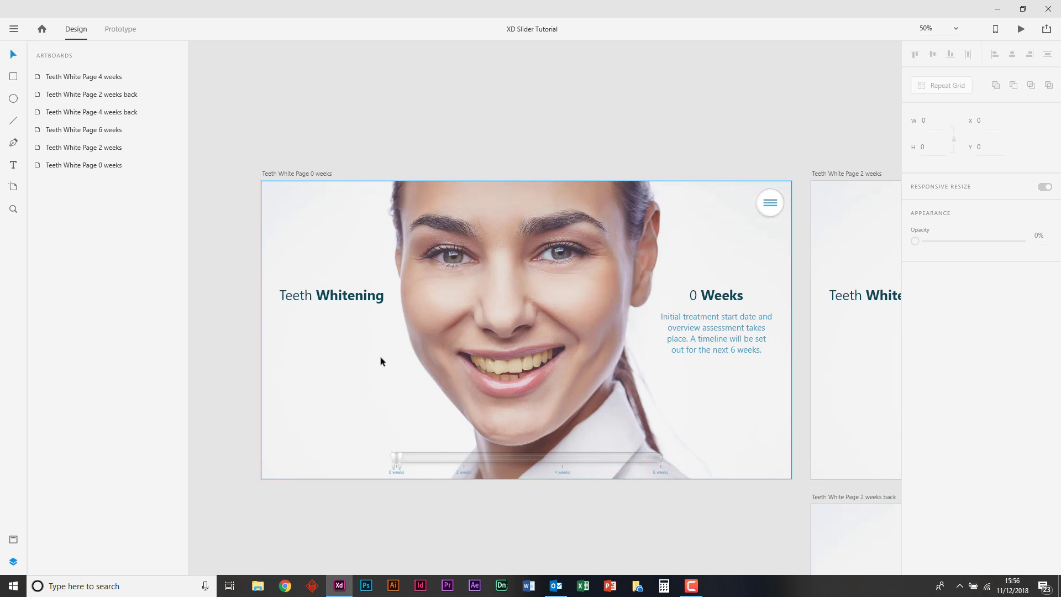
scroll(380, 361, left, 1)
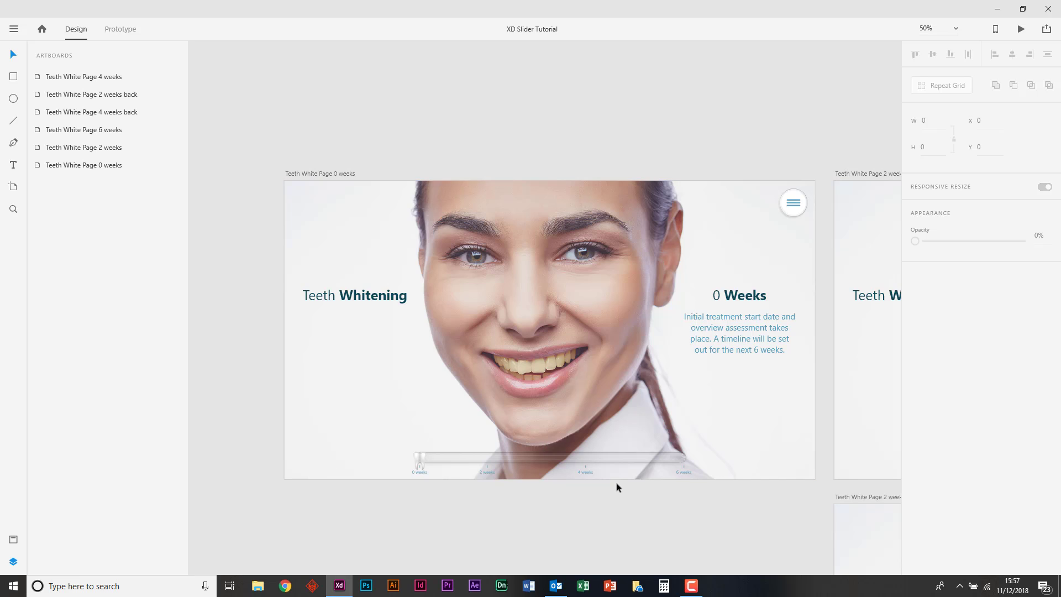
Step: Inspect the Slider group and its tooth handle on the Teeth White Page 0 weeks artboard
click(421, 466)
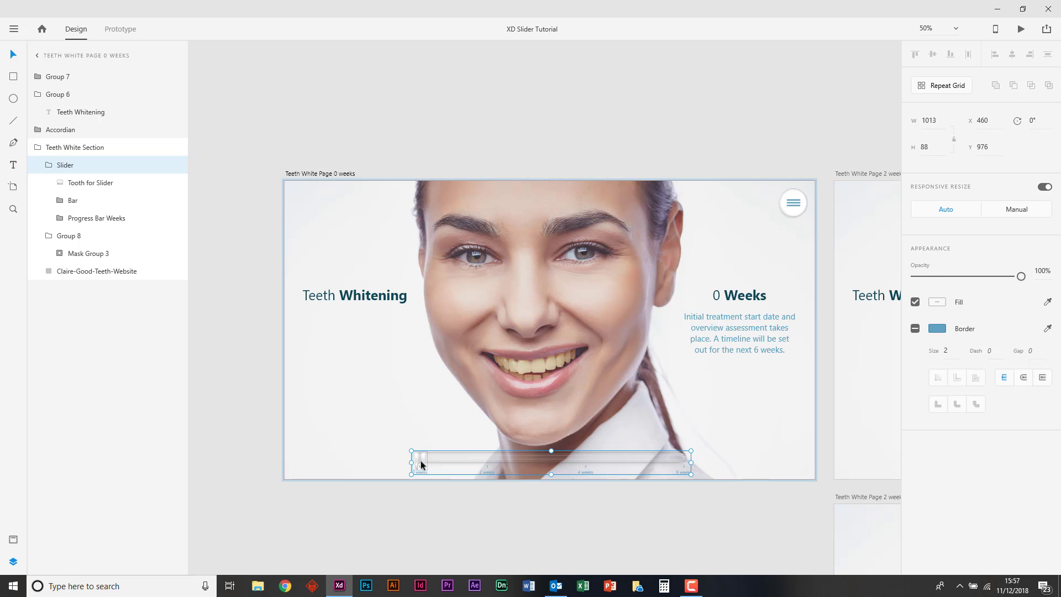
double_click(421, 464)
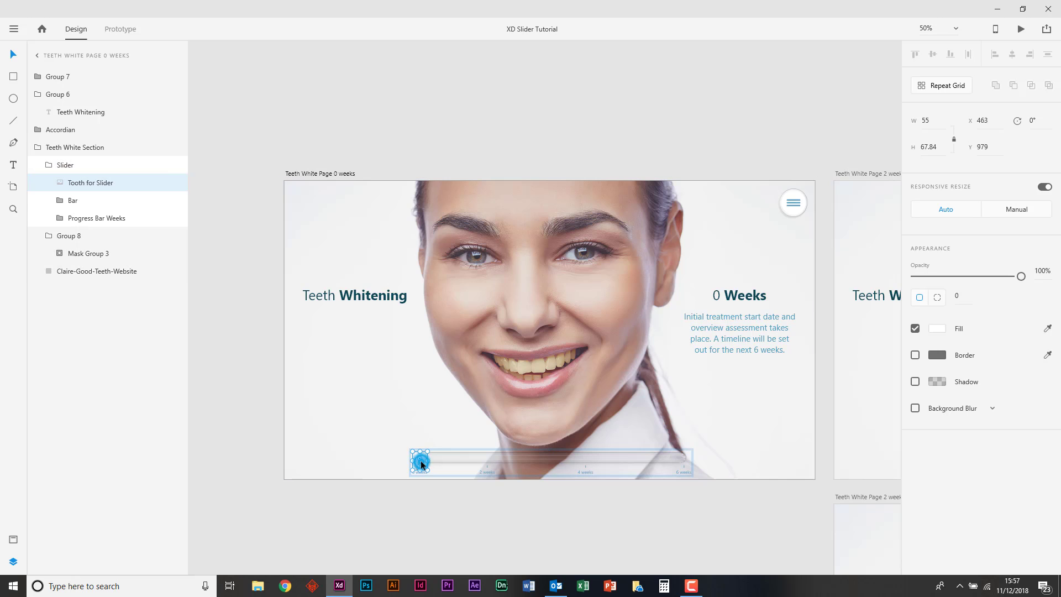
click(248, 411)
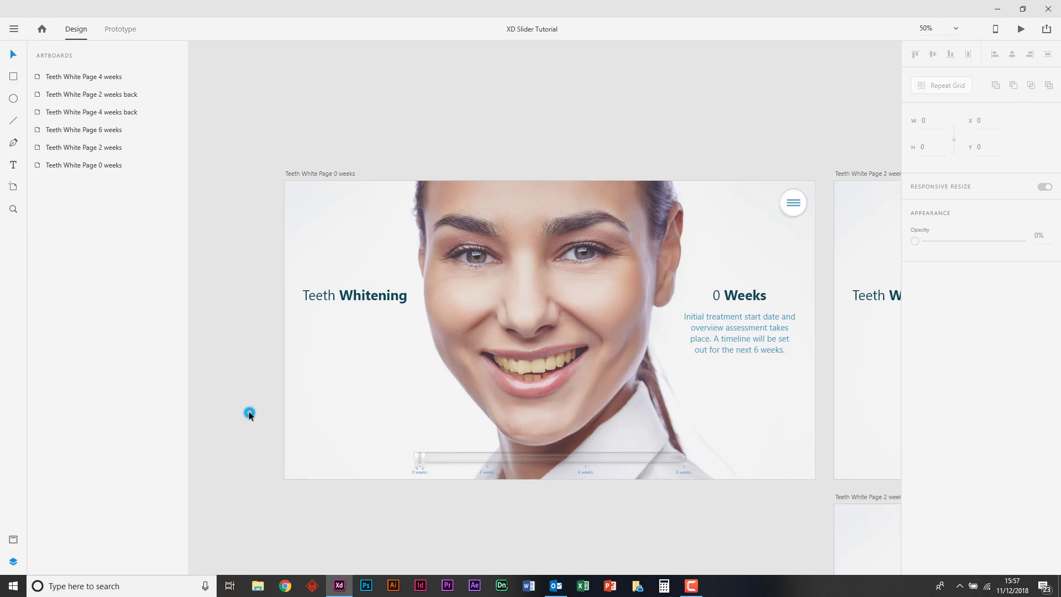
click(422, 459)
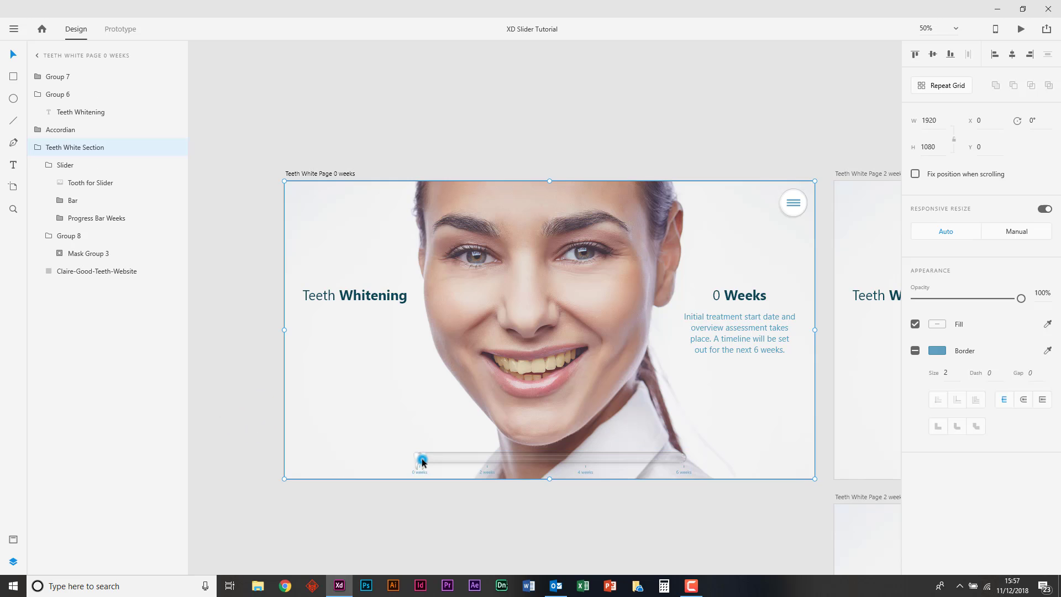
double_click(422, 459)
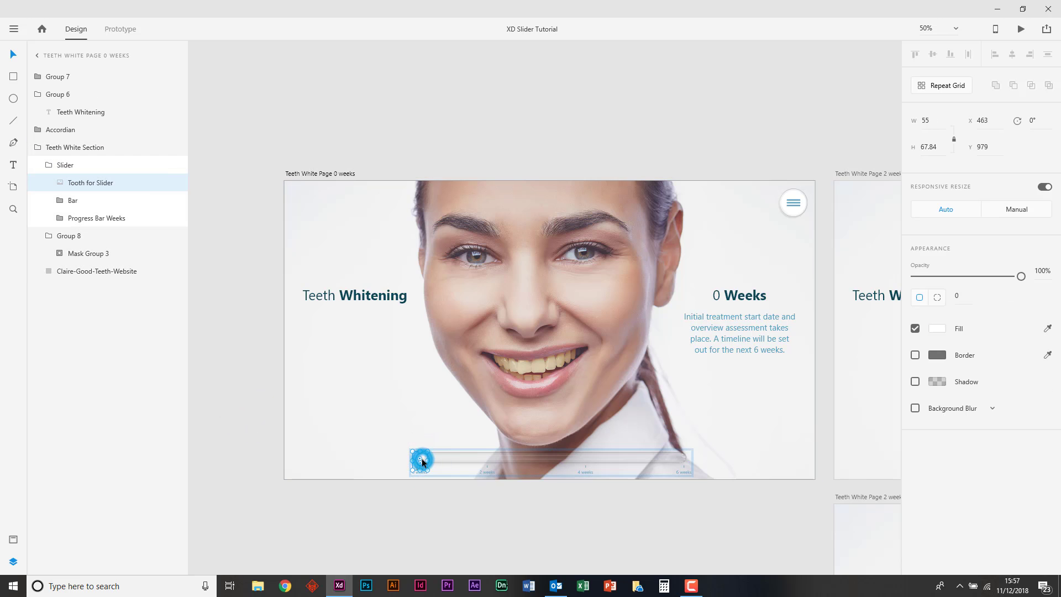
click(258, 402)
click(426, 464)
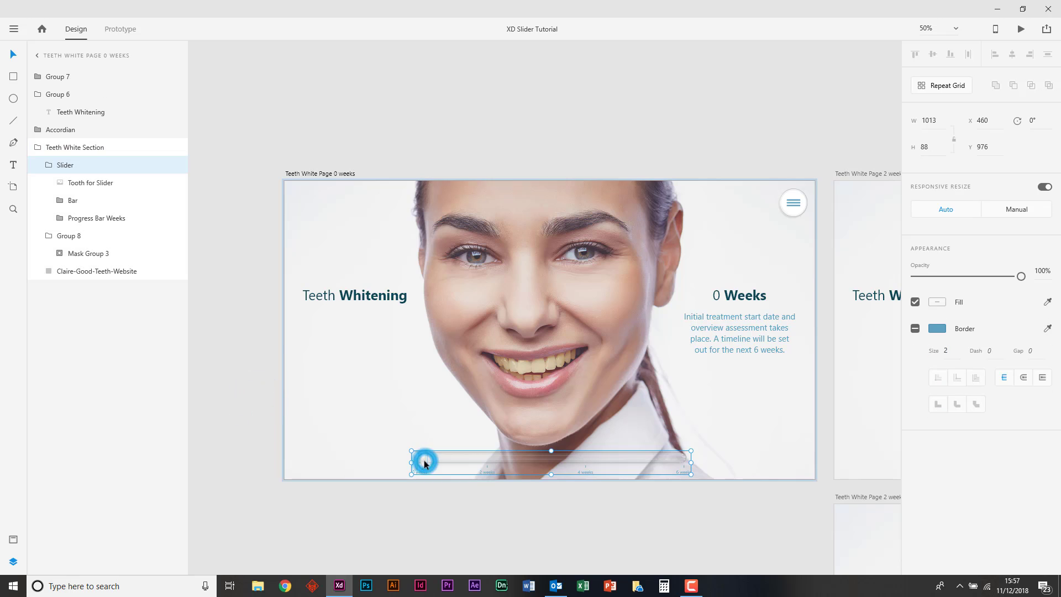
Step: Ungroup the Mask Group 3 teeth mask inside Group 8 on the 0 weeks artboard
click(81, 146)
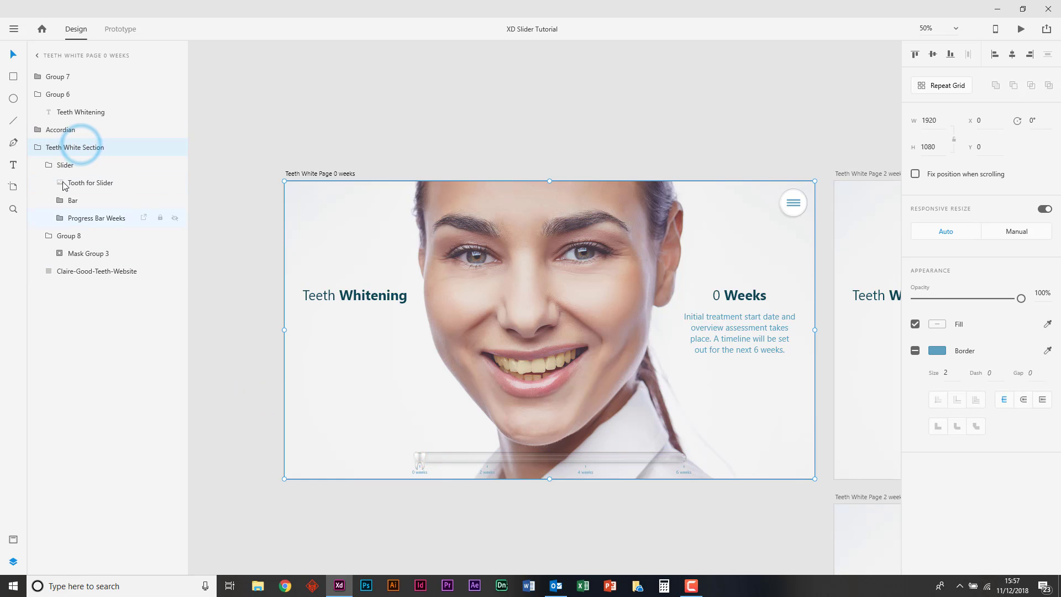
click(67, 235)
click(74, 252)
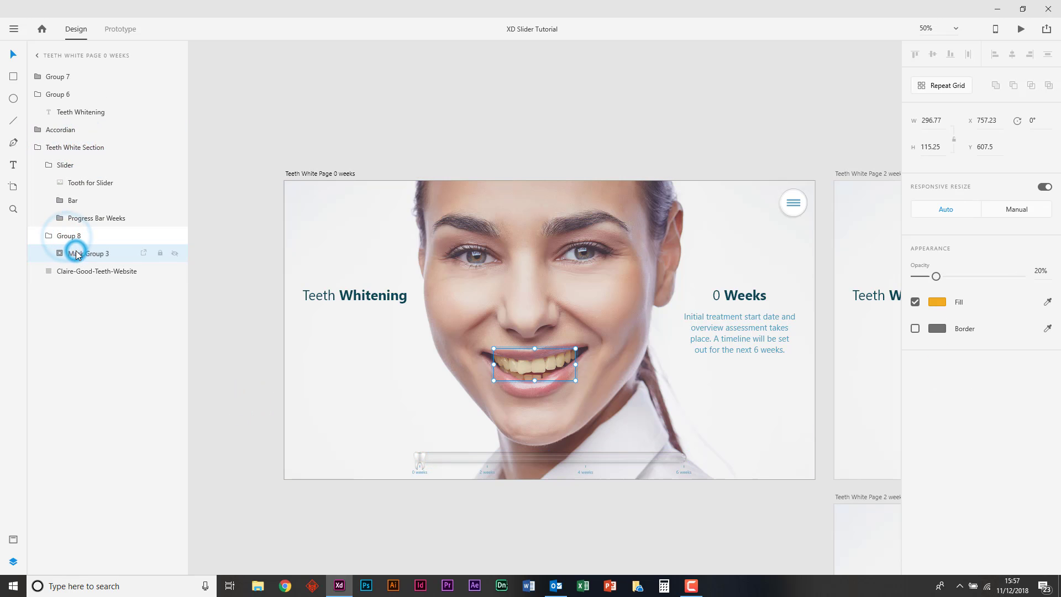
right_click(75, 252)
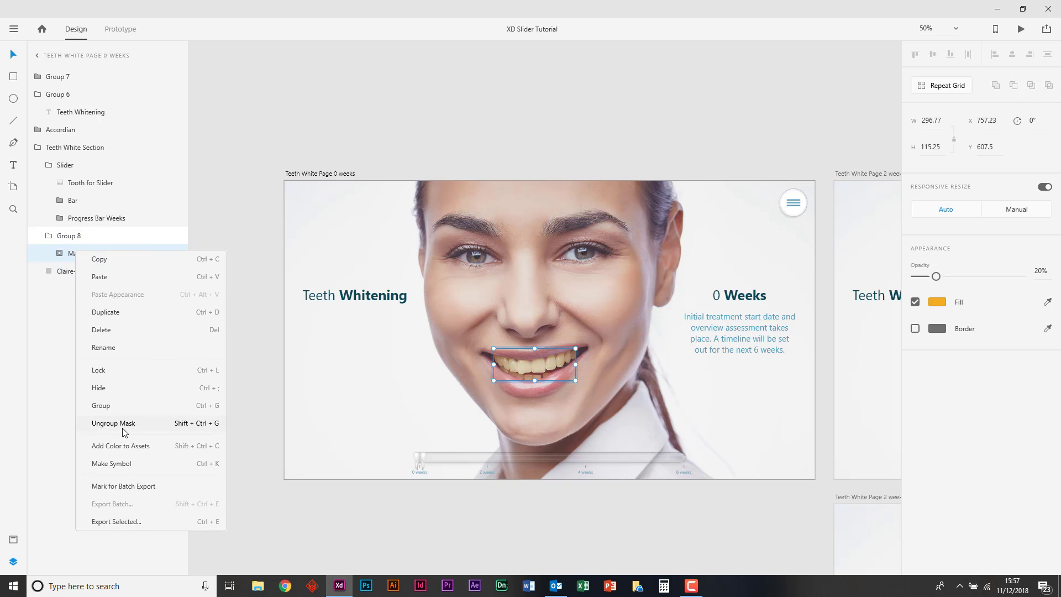
key(Escape)
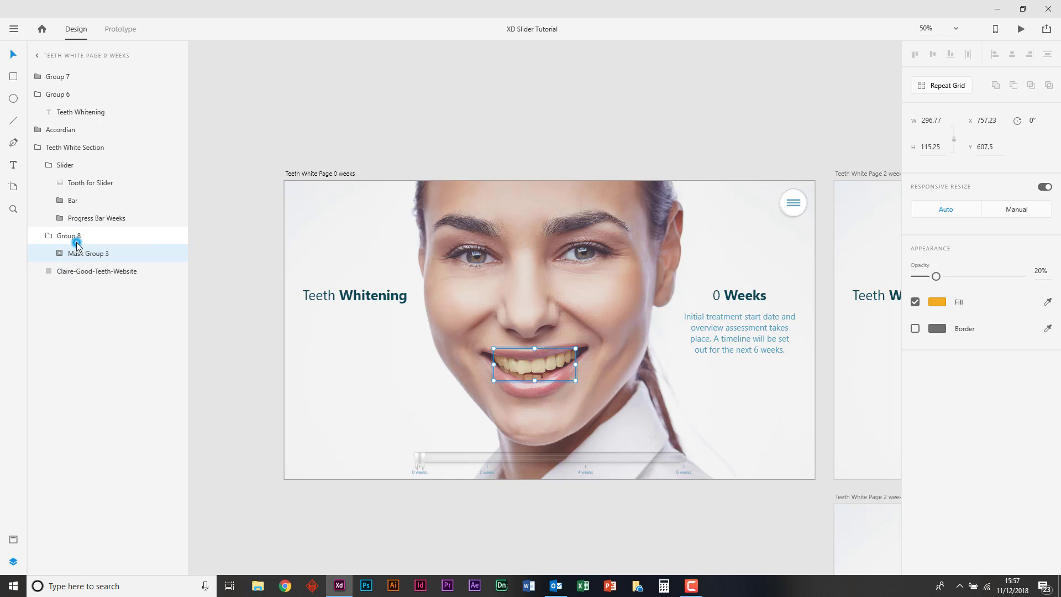
click(76, 237)
click(95, 236)
click(96, 253)
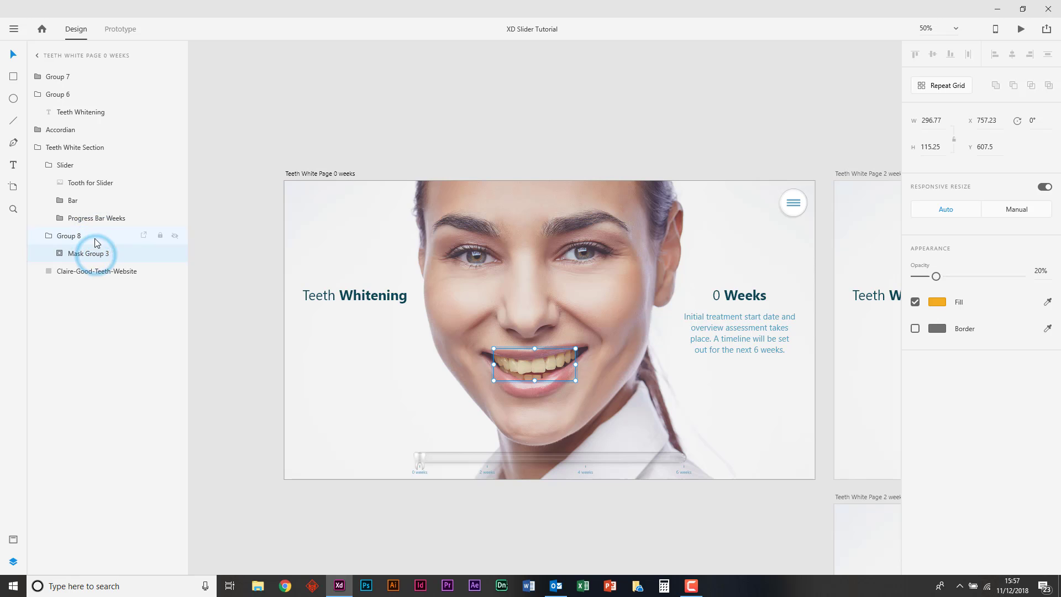
right_click(100, 252)
click(130, 421)
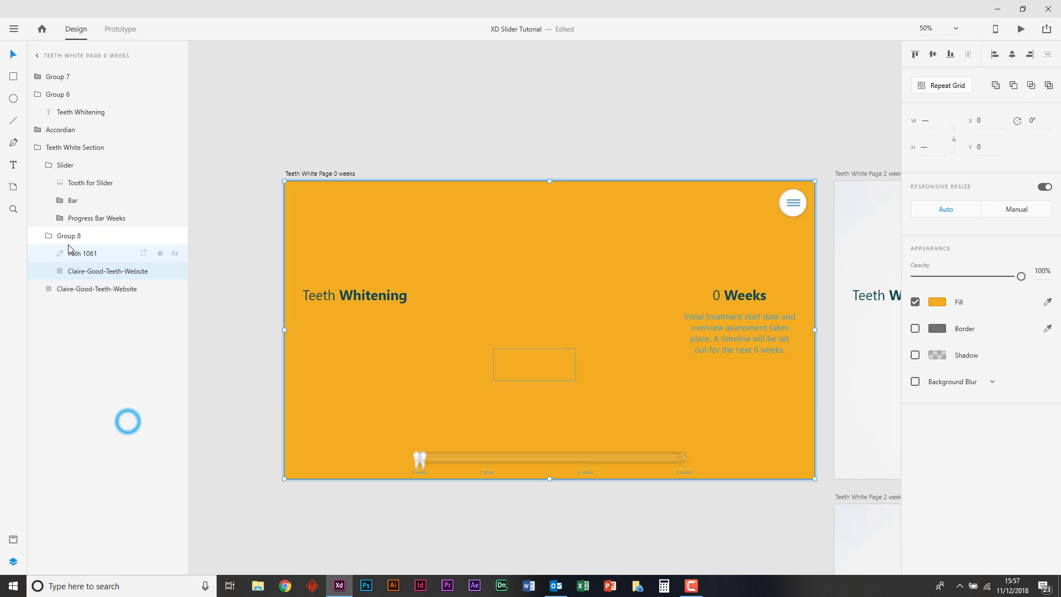
Step: Ungroup Group 8 to separate the teeth path from the orange rectangle
click(72, 237)
right_click(71, 240)
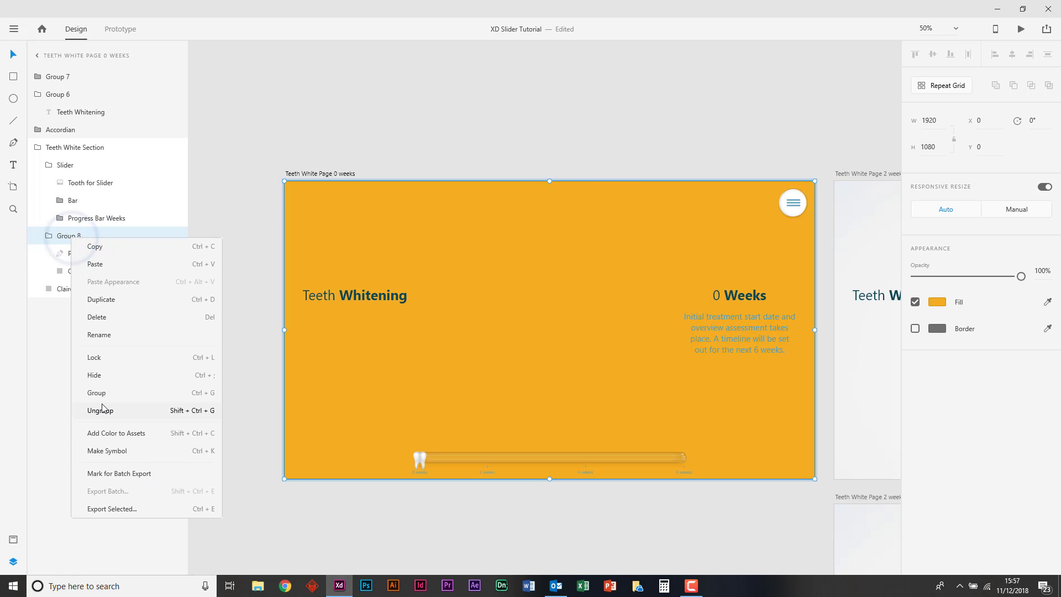
click(102, 407)
Step: Hide the full-page orange rectangle, examine the teeth-shaped Path 1061 over the photo, and show the rectangle again
click(88, 254)
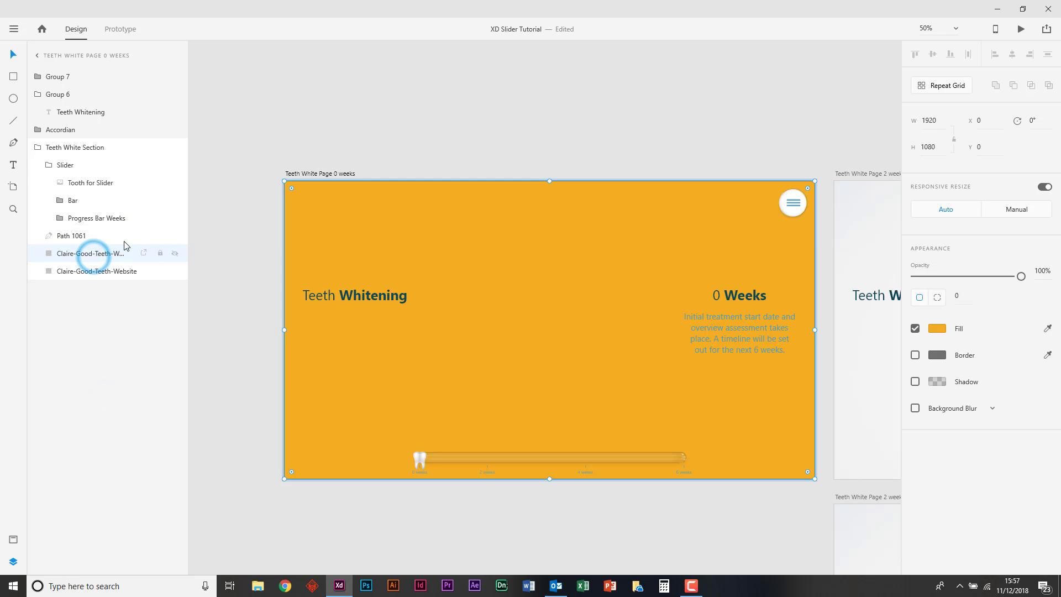
click(176, 253)
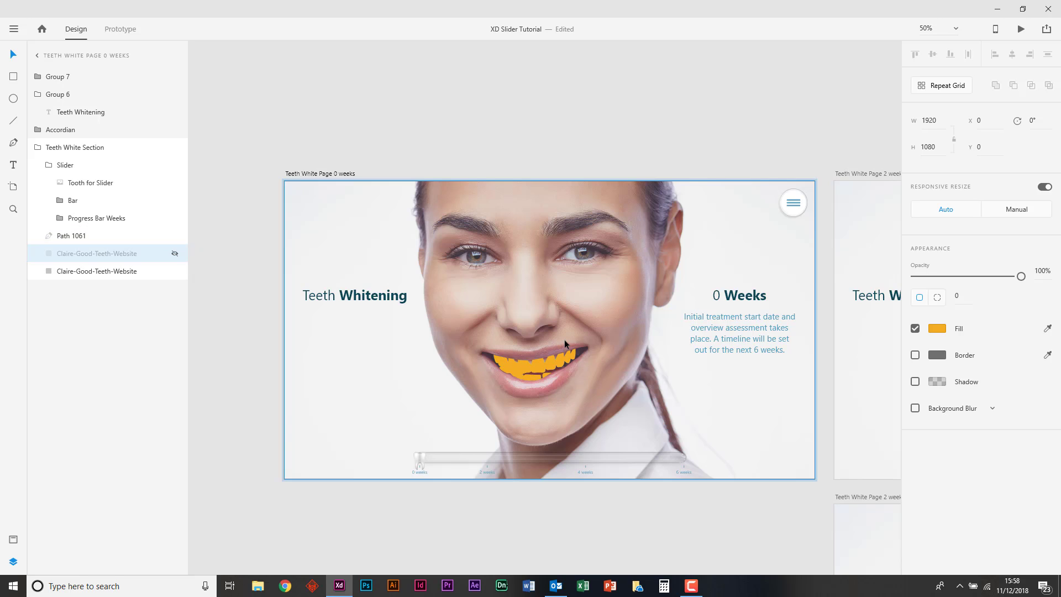
click(76, 236)
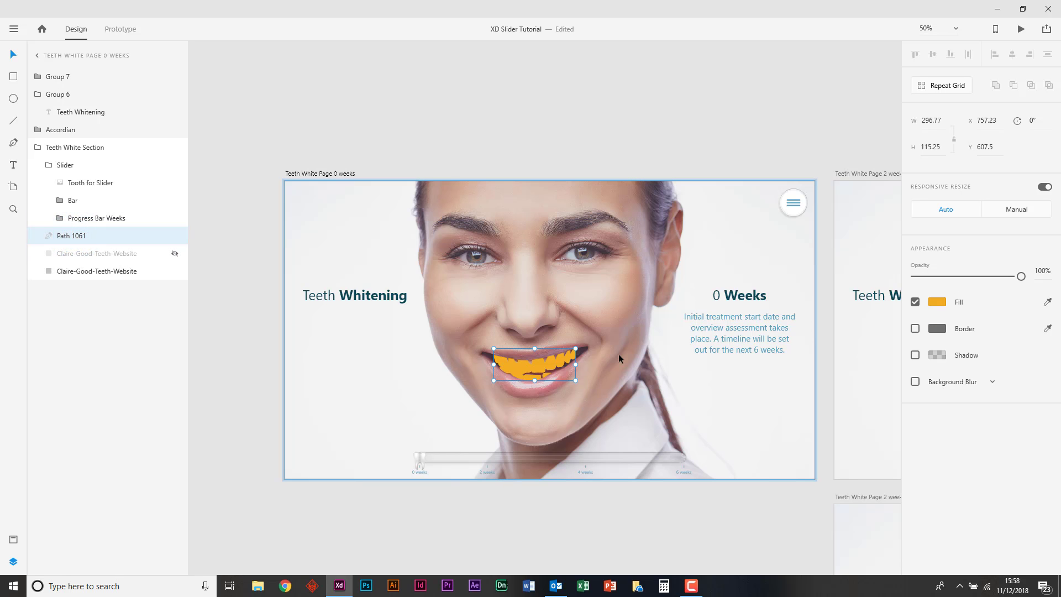
key(ctrl+1)
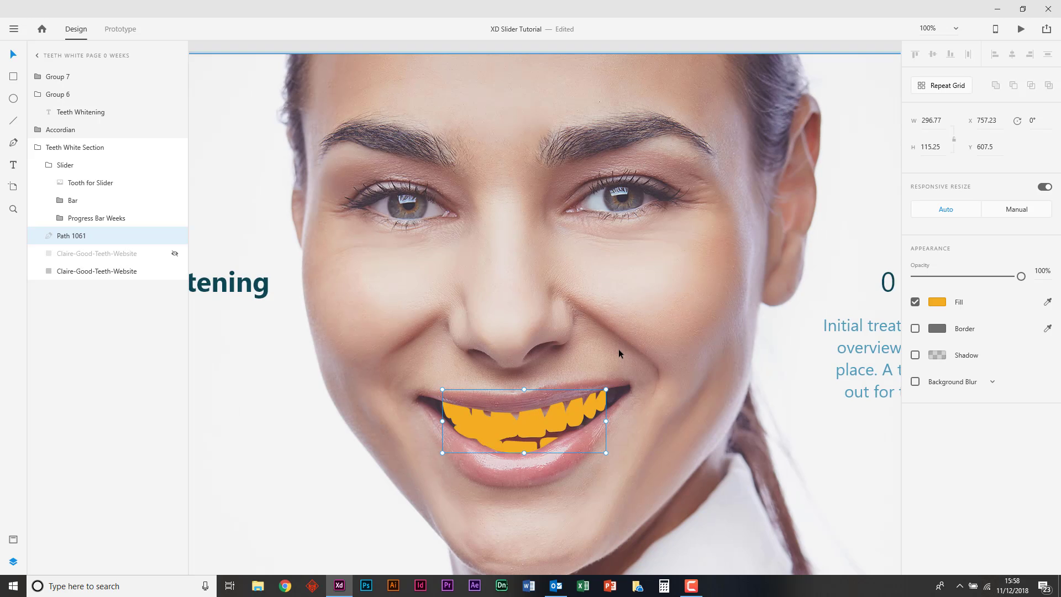
scroll(618, 354, down, 1)
key(ctrl+plus)
key(ctrl+minus)
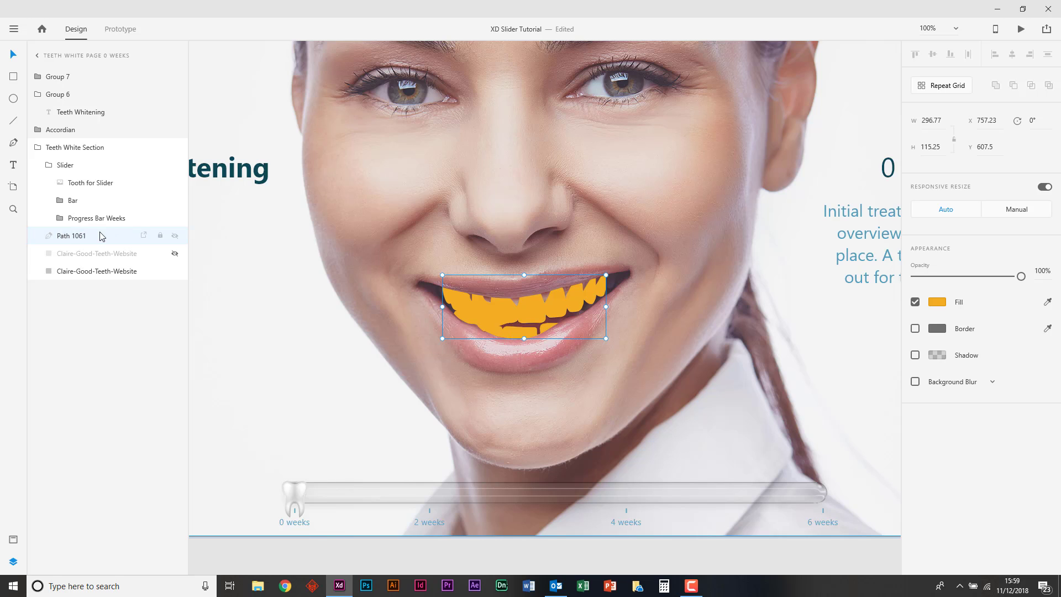
click(165, 253)
click(176, 253)
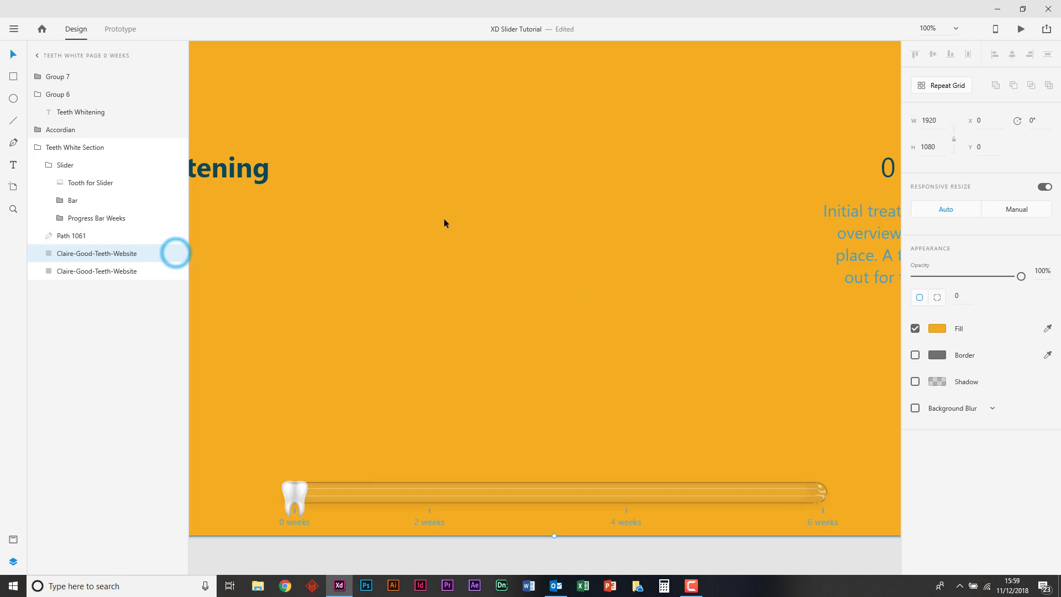
Step: Mask the full-page orange rectangle with the teeth-shaped Path 1061
key(ctrl+minus)
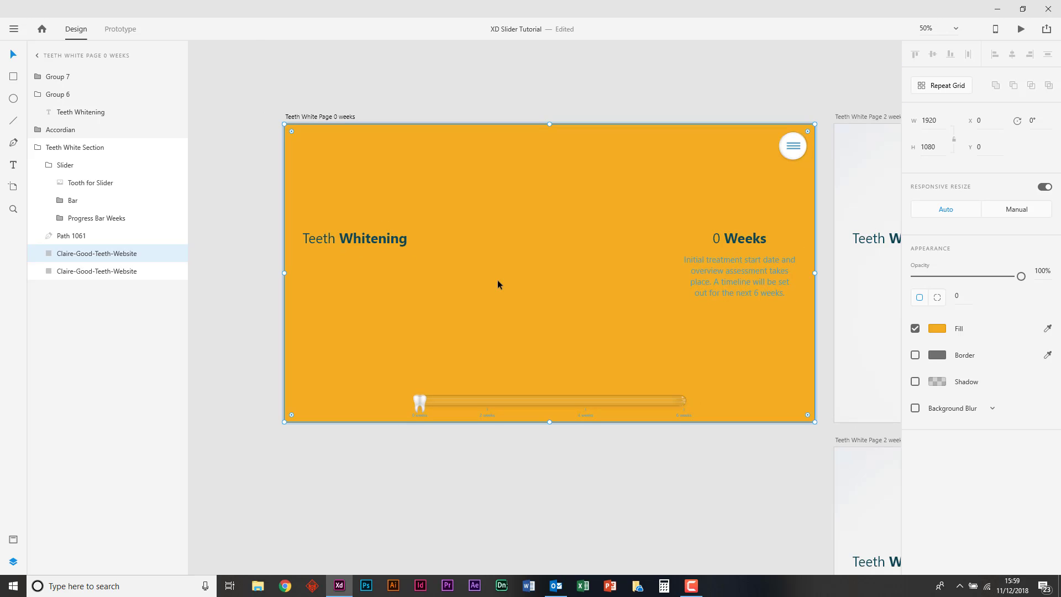
shift+click(115, 237)
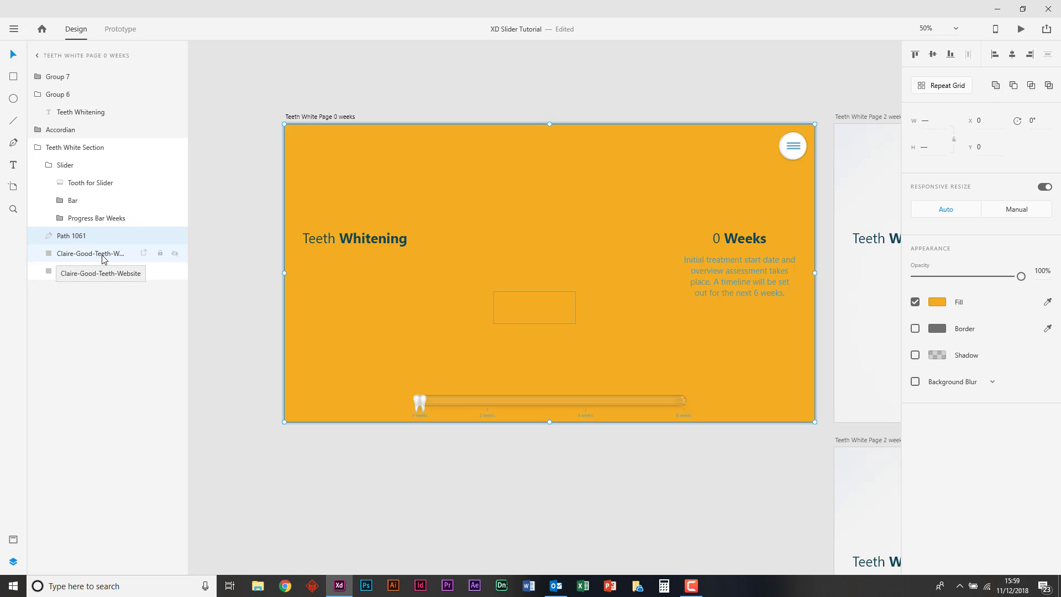
key(ctrl+shift+m)
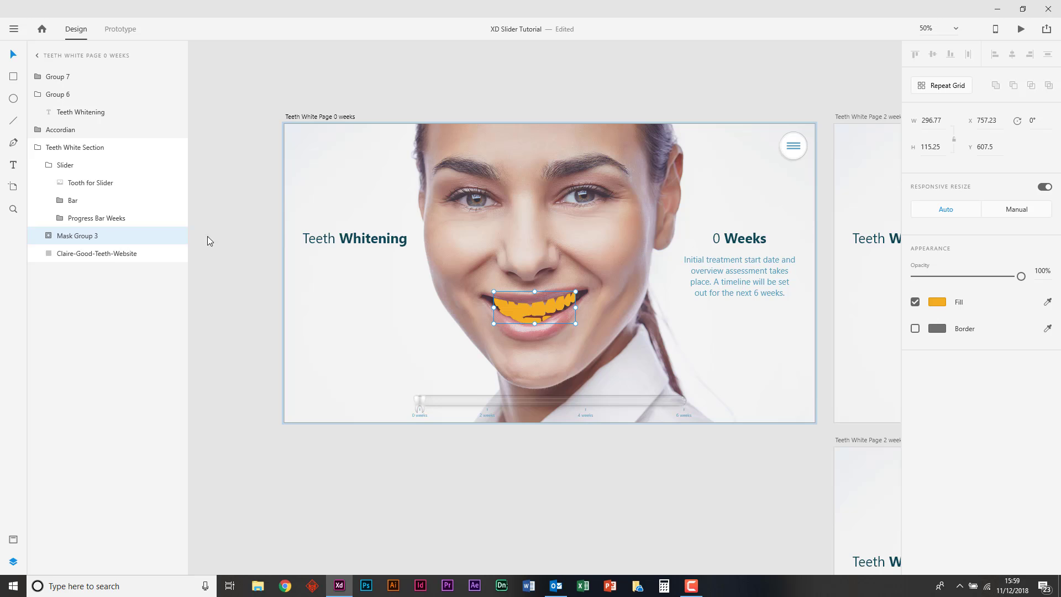
Step: Place the orange teeth mask, Mask Group 3, in a group of its own
scroll(475, 228, up, 2)
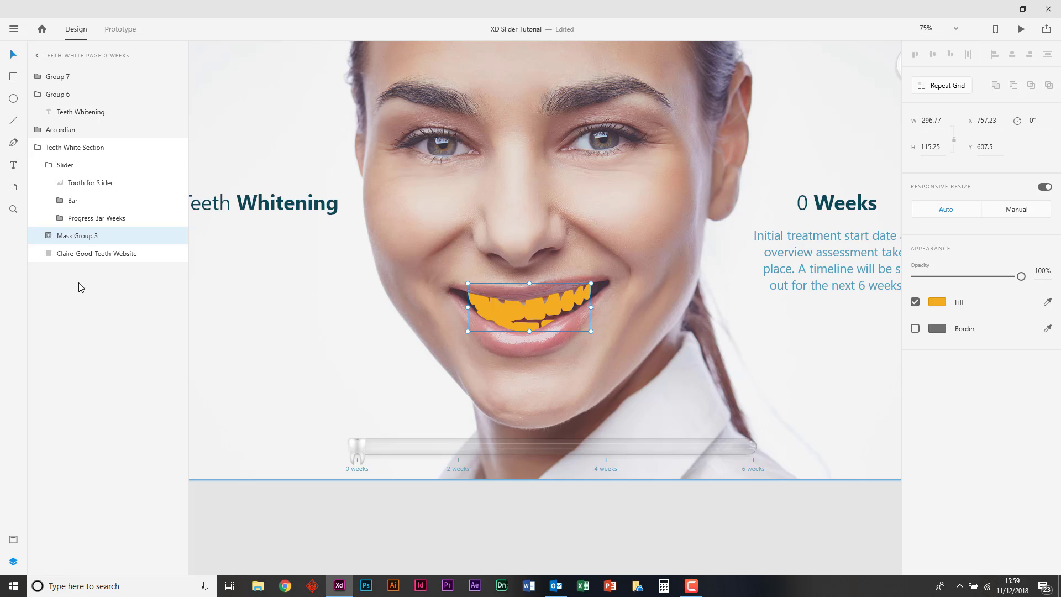
key(ctrl+3)
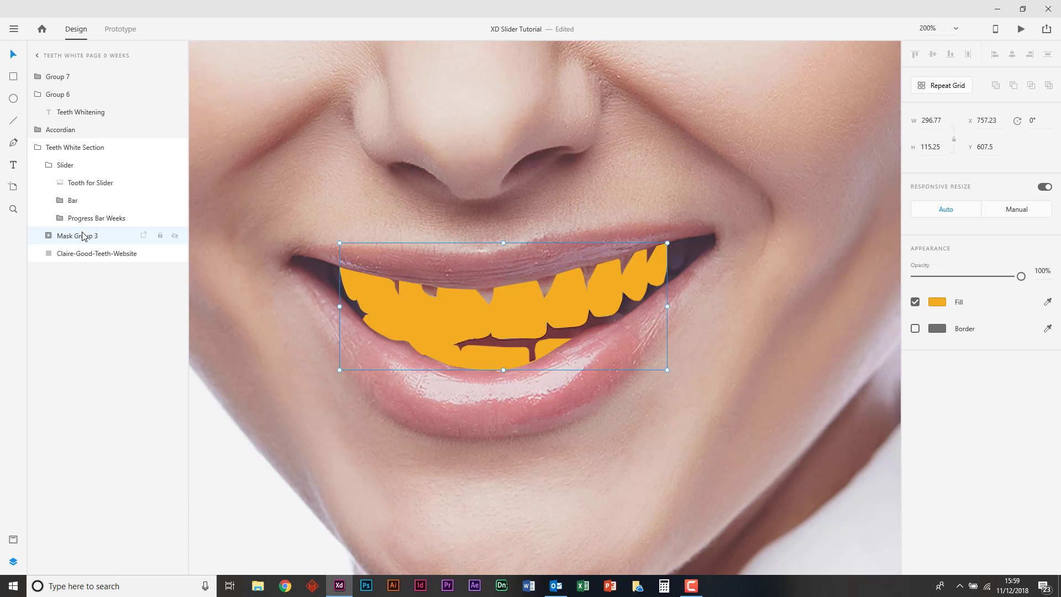
key(ctrl+g)
key(ctrl+minus)
key(ctrl+minus)
key(ctrl+minus)
key(ctrl+minus)
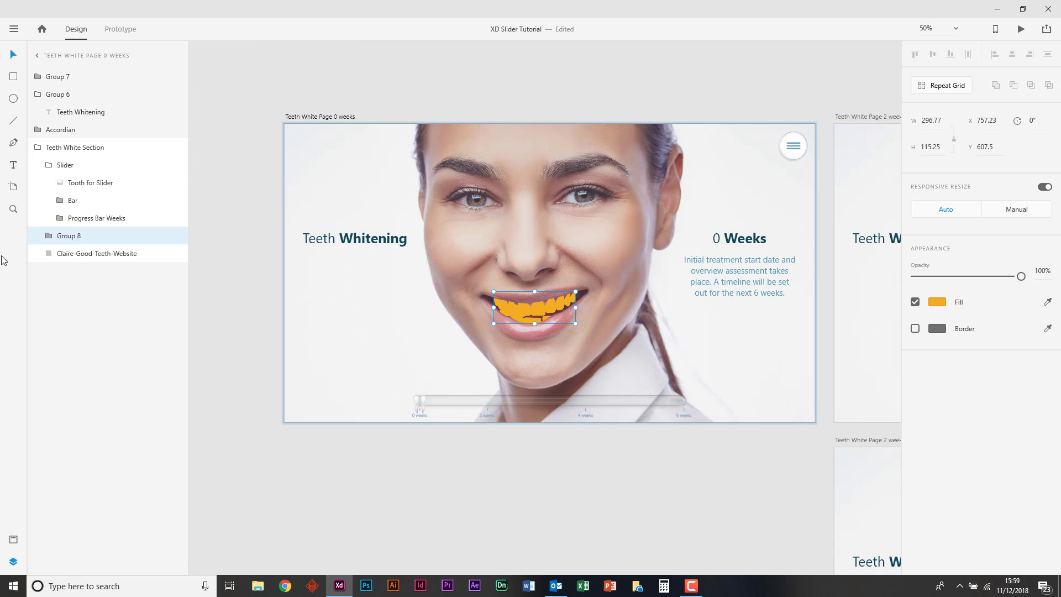
Step: Set the opacity of Mask Group 3 inside Group 8 to 20% for a yellowed teeth tint
click(48, 235)
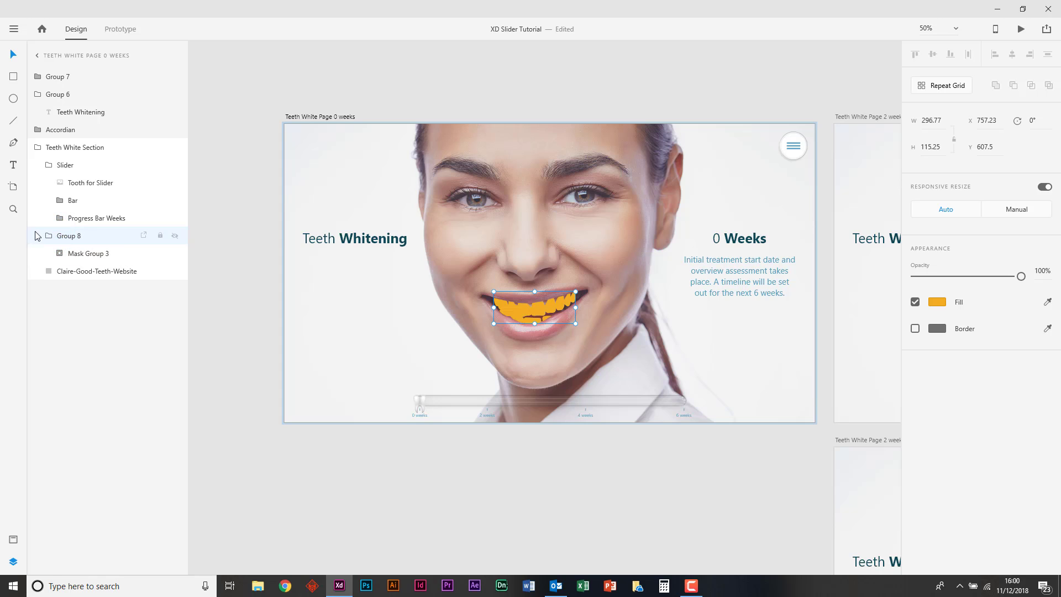
click(87, 254)
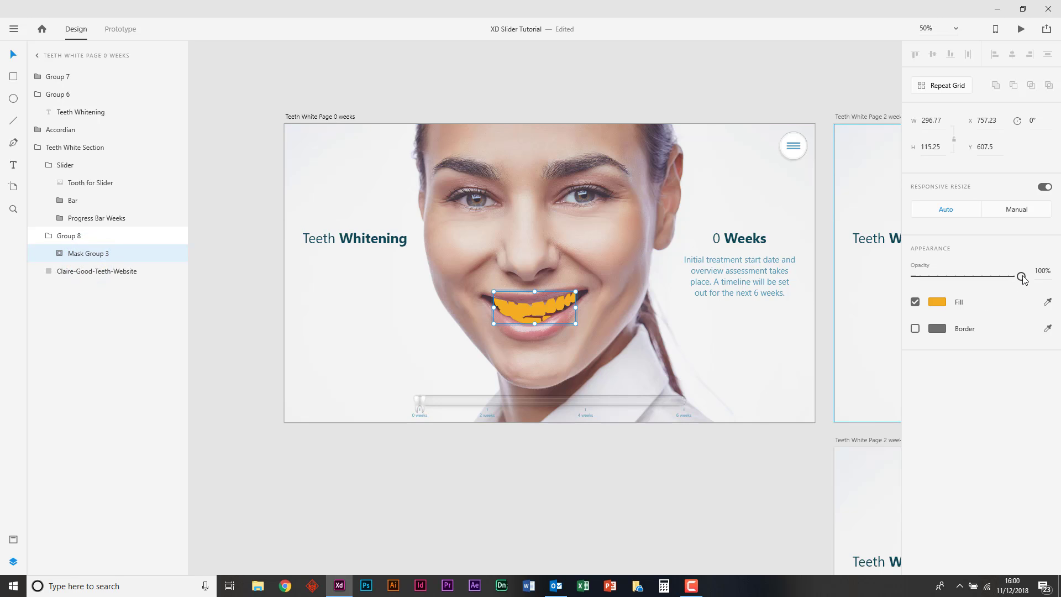
drag(1021, 278, 938, 283)
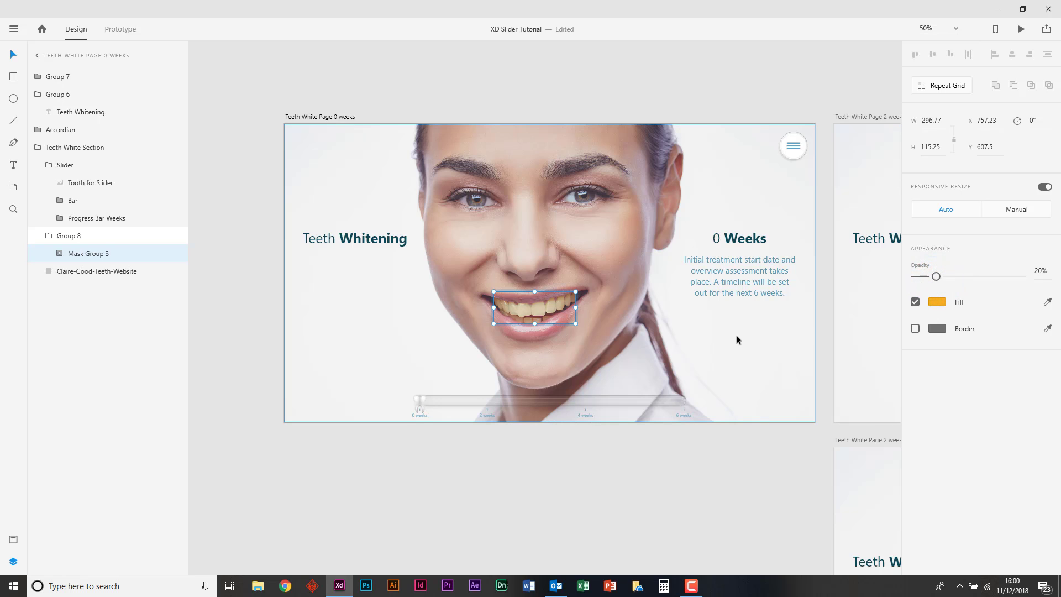
click(216, 225)
key(ctrl+plus)
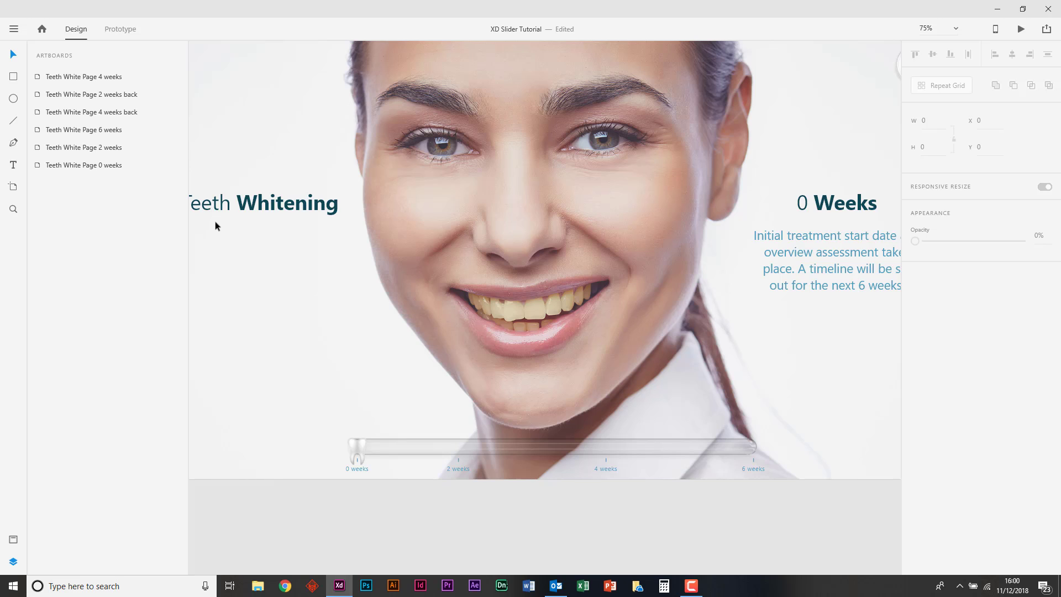
Step: Move the portrait photo away from under the orange teeth mask and undo the move
click(516, 328)
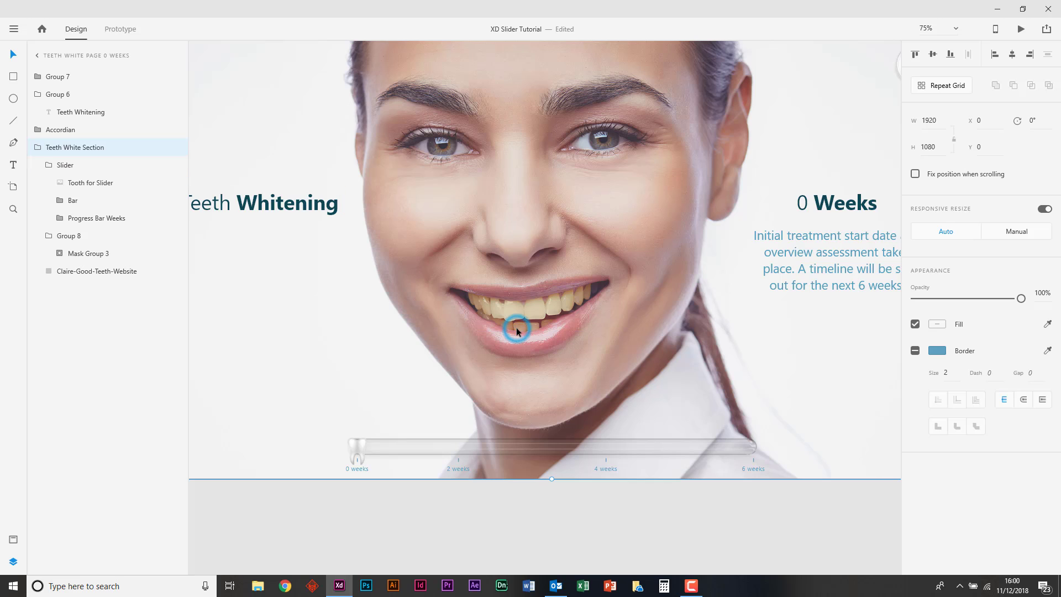
double_click(519, 304)
drag(518, 304, 327, 282)
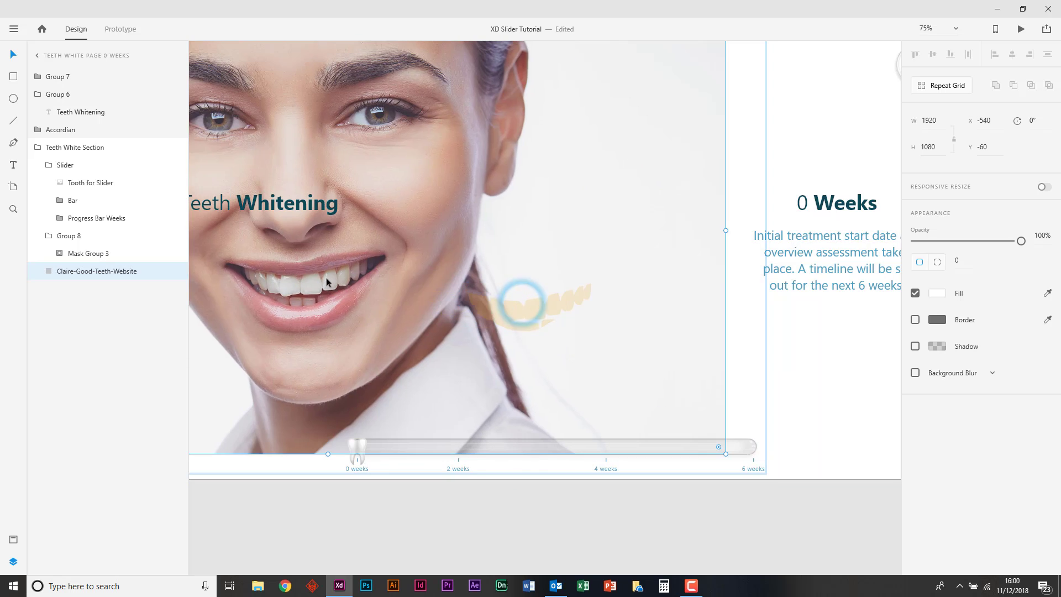
key(ctrl+z)
Step: Try an opacity of 48% on Mask Group 3, and return it to 20%
click(101, 253)
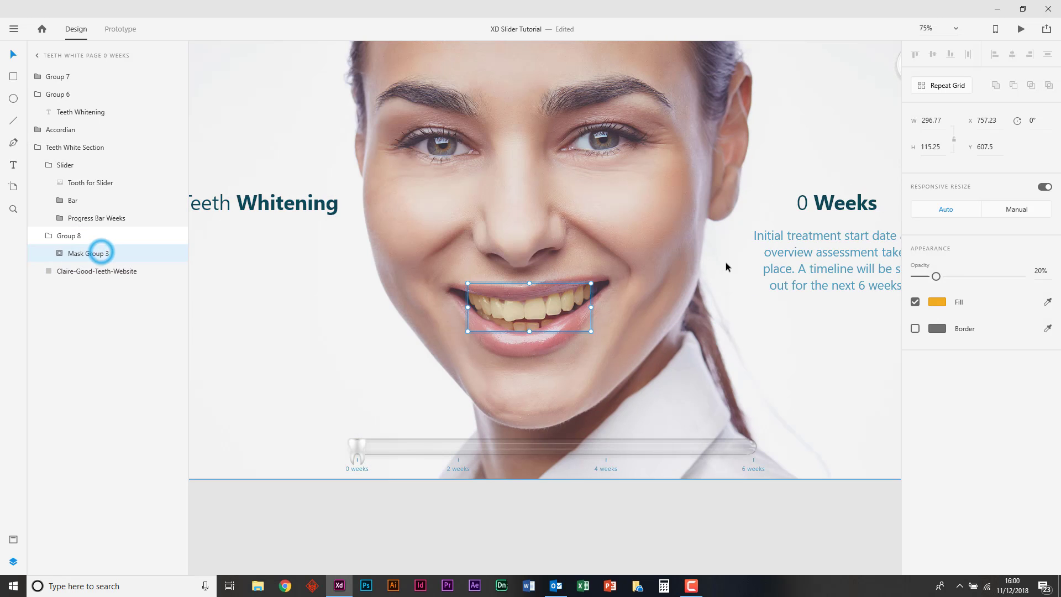
drag(935, 276, 968, 278)
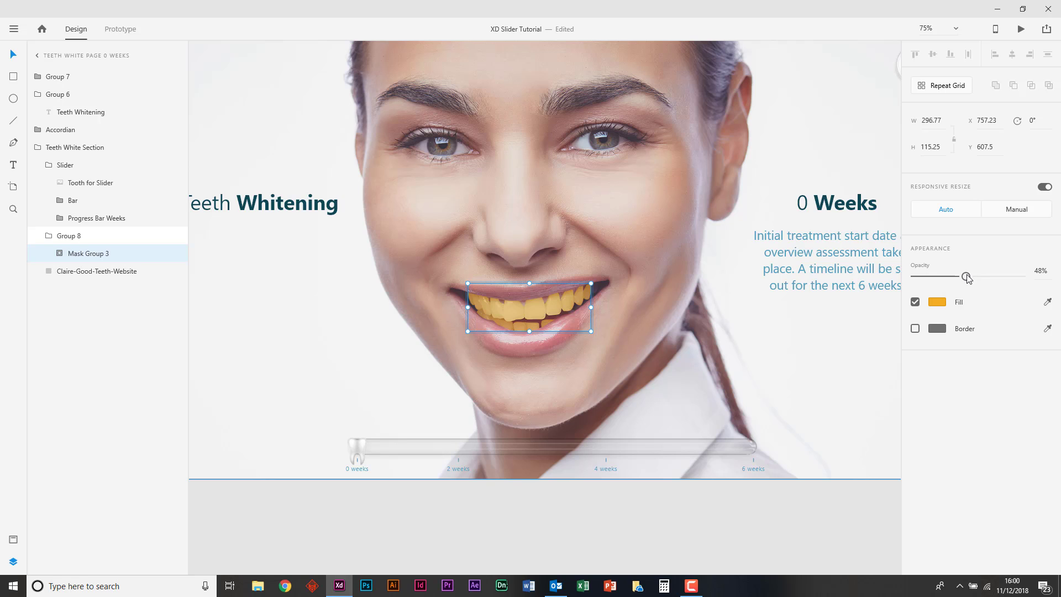
mouse_move(967, 278)
mouse_down()
mouse_move(983, 277)
mouse_move(962, 277)
mouse_up()
drag(962, 277, 937, 283)
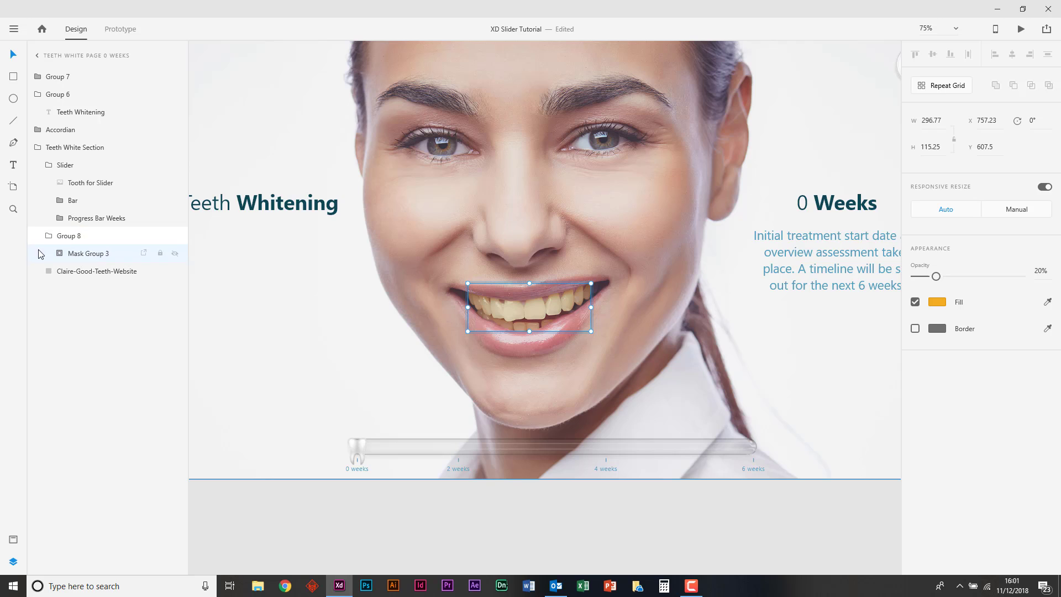
Step: Collapse Group 8 in the layer list and examine the opacity of Mask Group 2 on the 2 weeks artboard
click(78, 235)
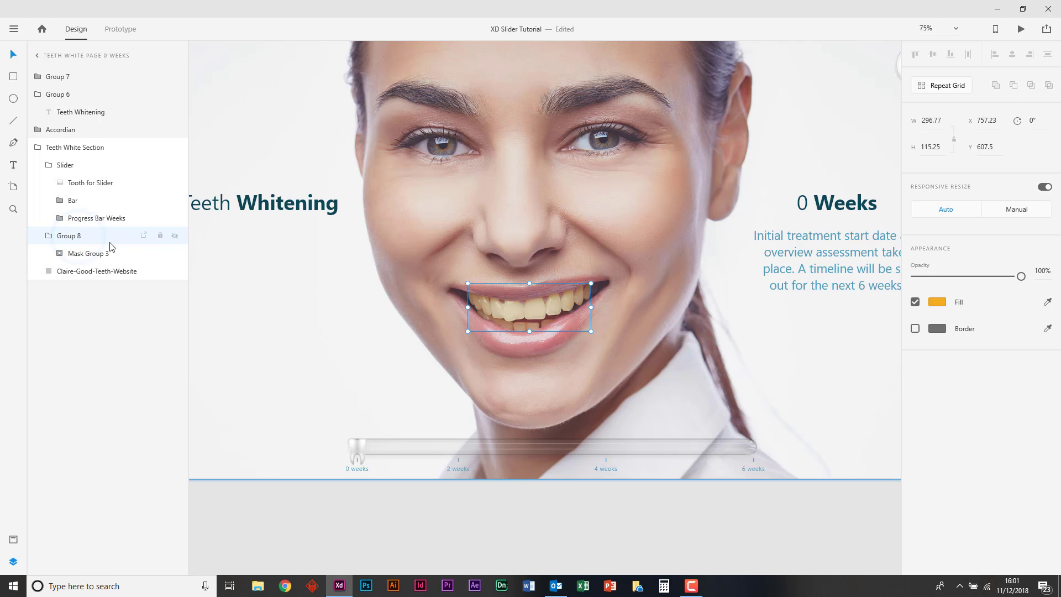
click(48, 235)
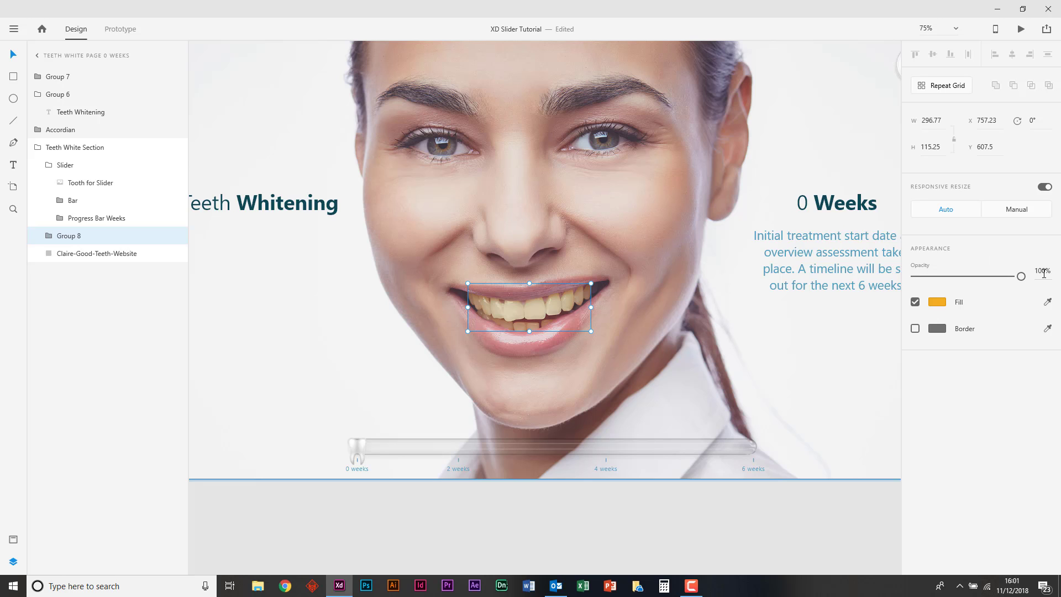
key(ctrl+minus)
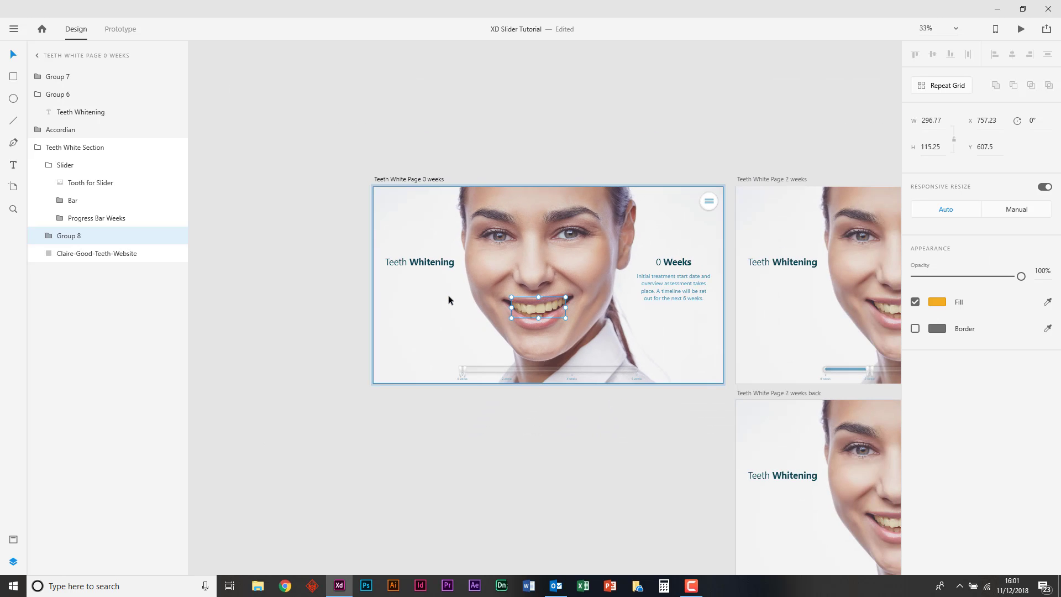
scroll(449, 300, right, 5)
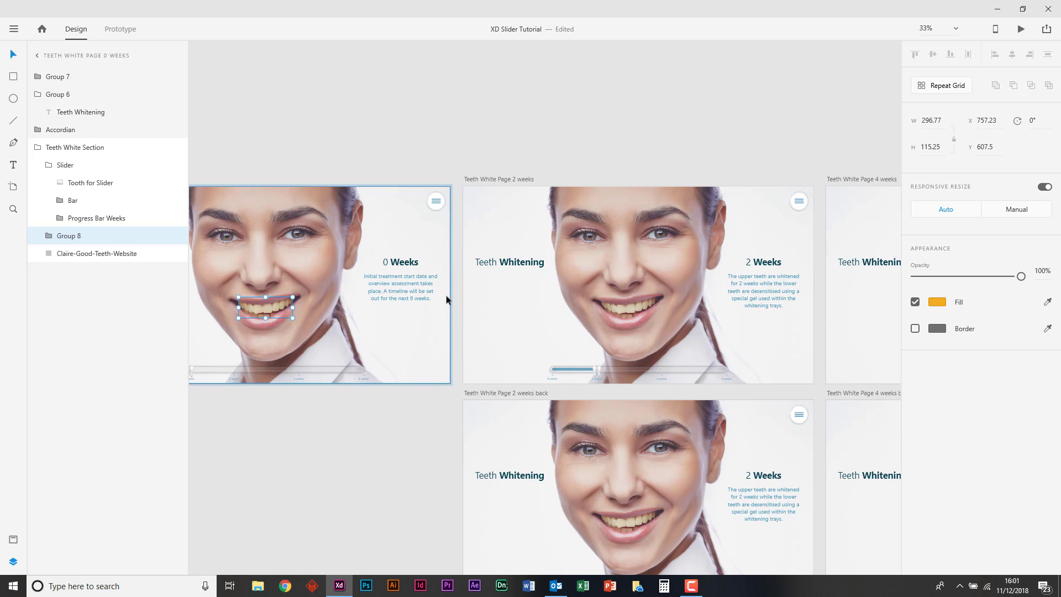
scroll(446, 299, right, 3)
scroll(446, 299, right, 4)
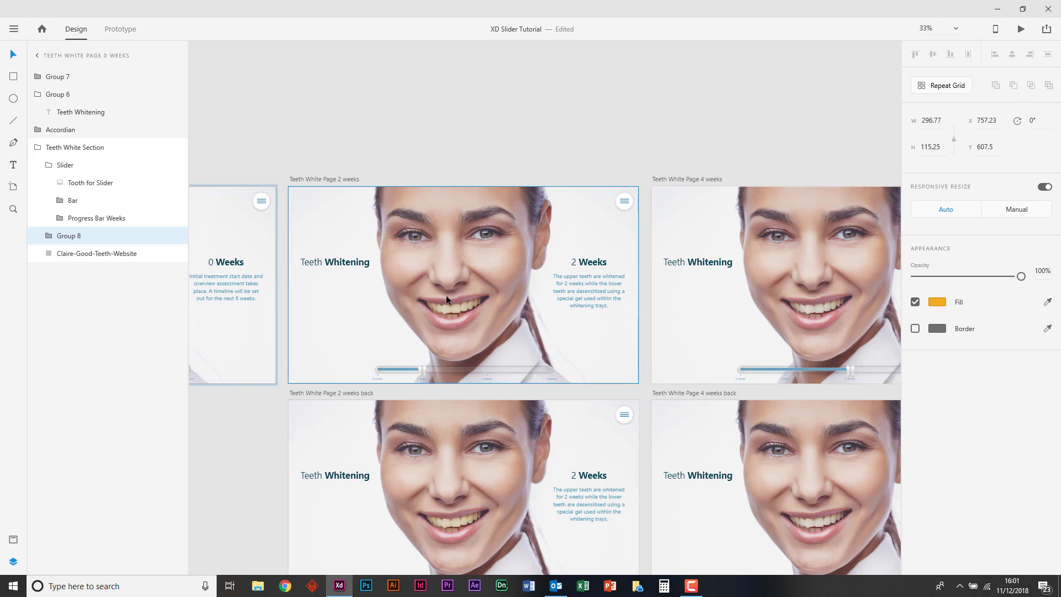
scroll(441, 300, left, 1)
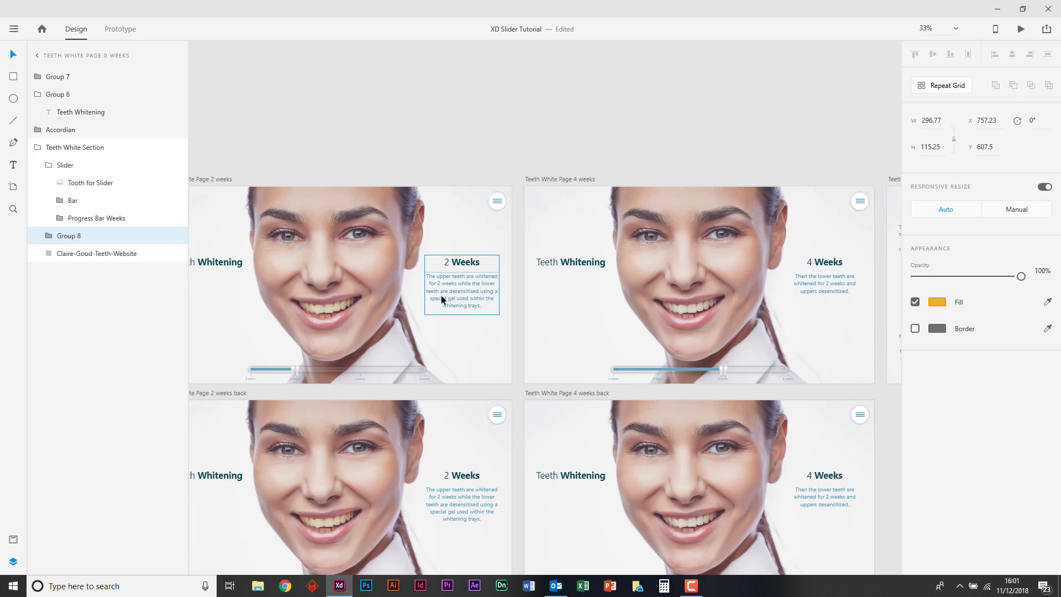
click(329, 309)
click(330, 312)
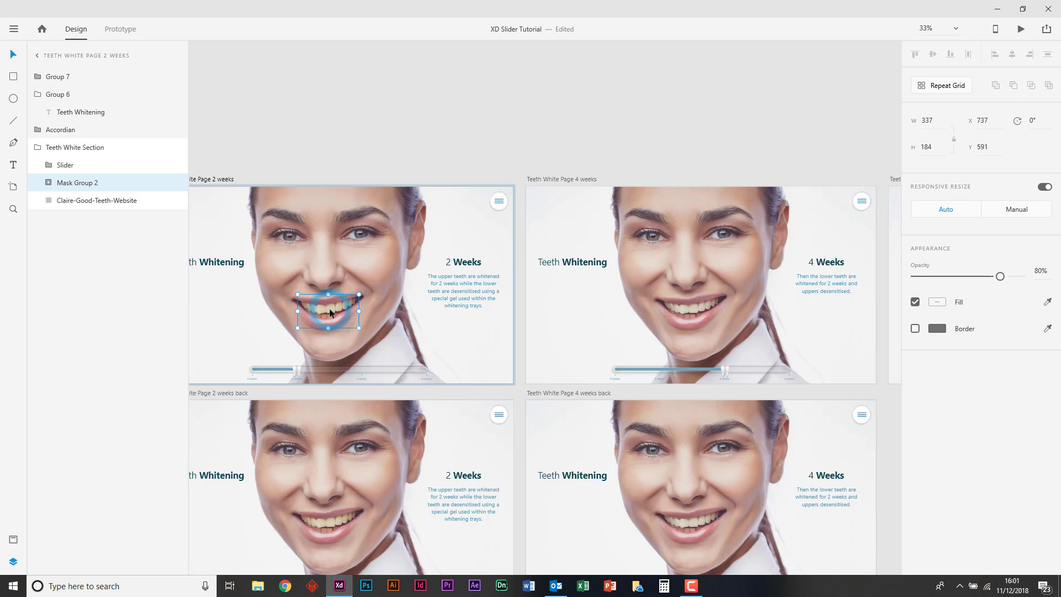
Step: Examine the opacity and tint of the teeth mask on the Teeth White Page 4 weeks artboard
scroll(329, 310, left, 1)
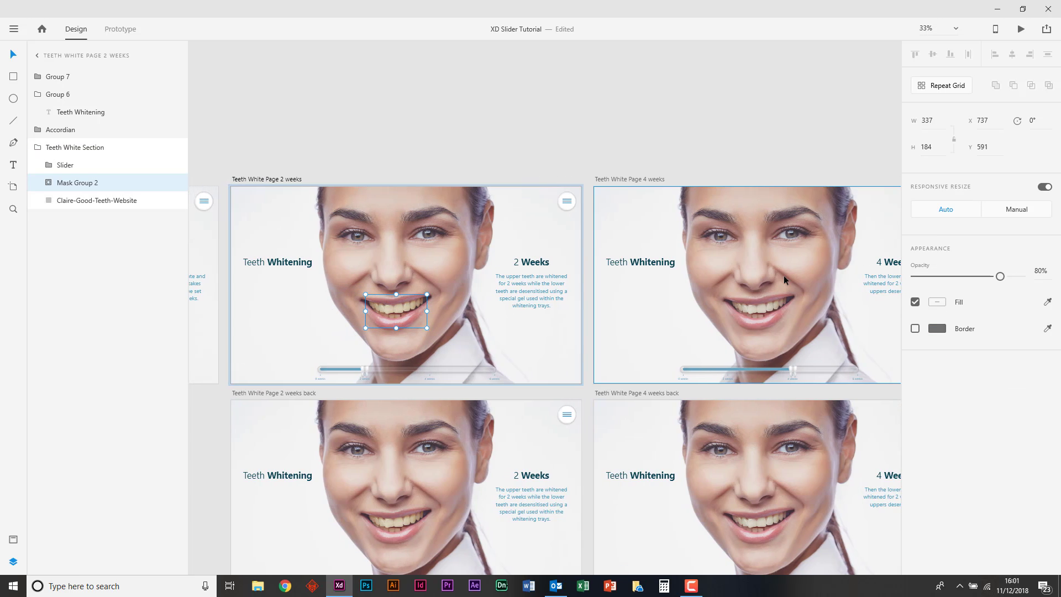
click(771, 301)
click(771, 304)
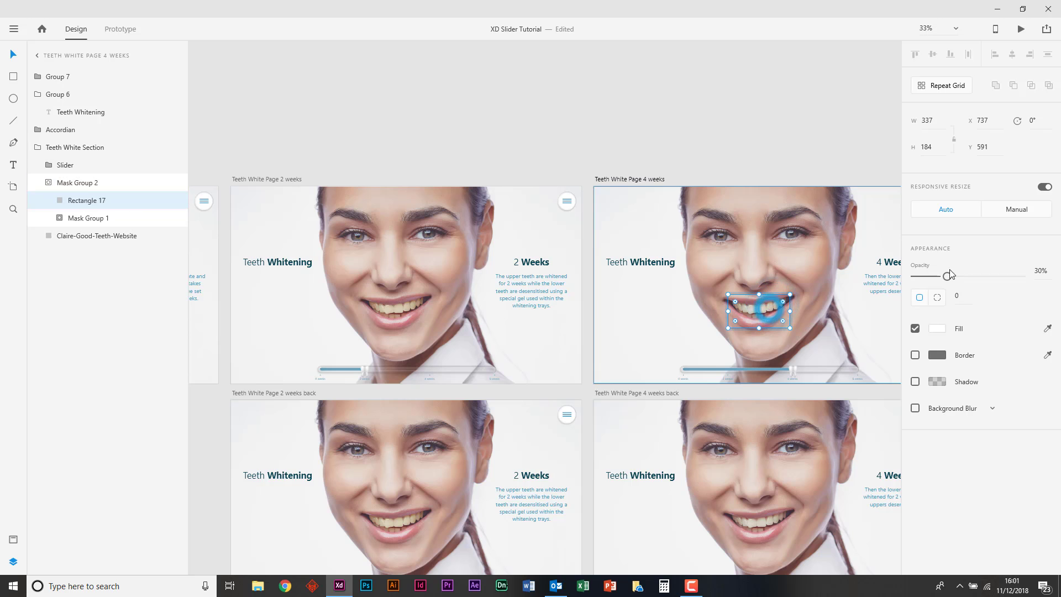
click(675, 151)
scroll(675, 155, right, 1)
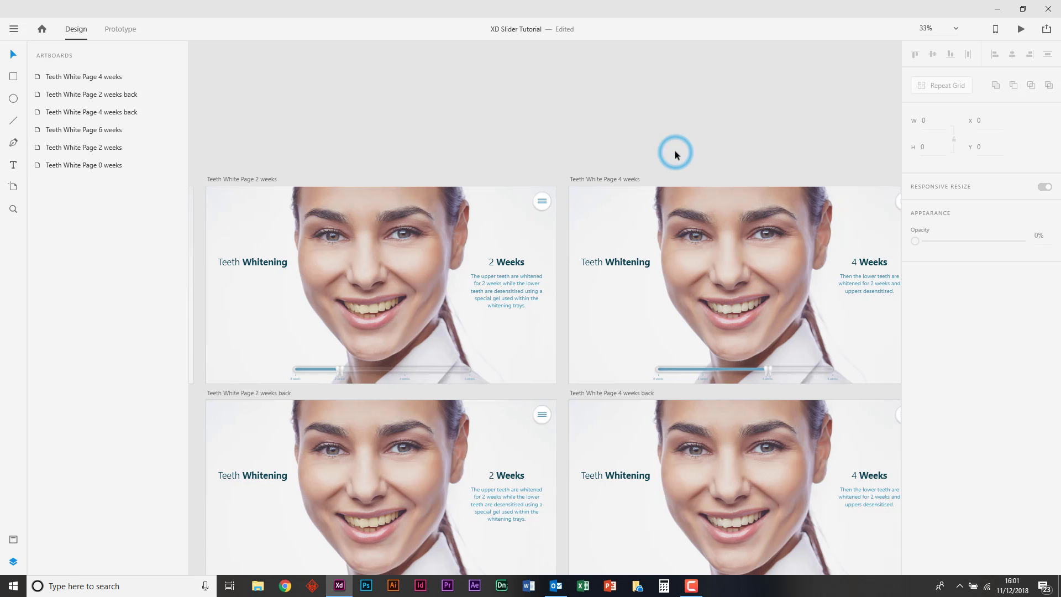
scroll(675, 155, left, 2)
scroll(674, 155, right, 4)
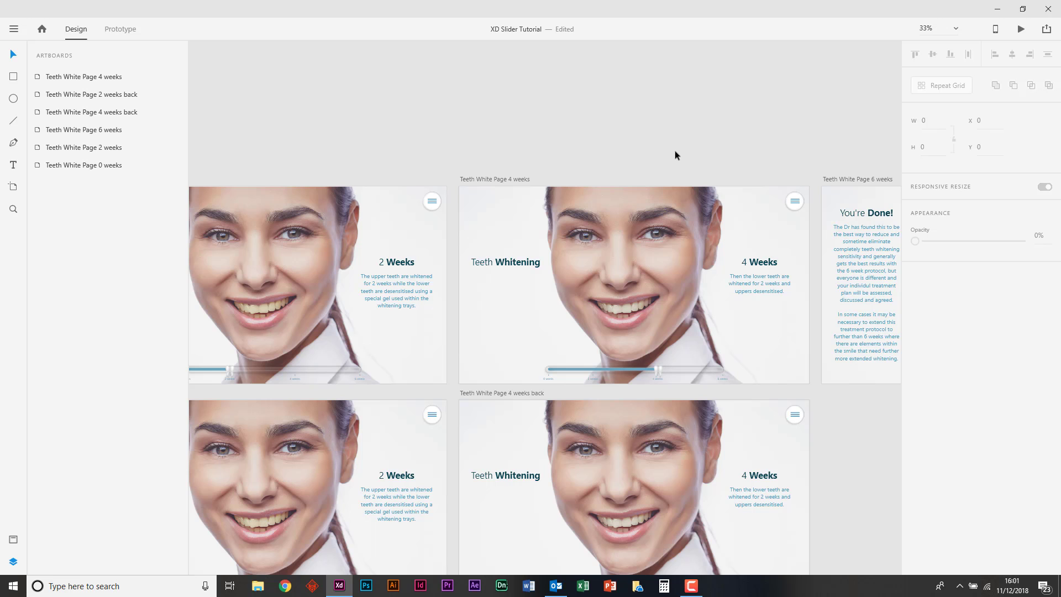
key(ctrl+plus)
key(ctrl+plus)
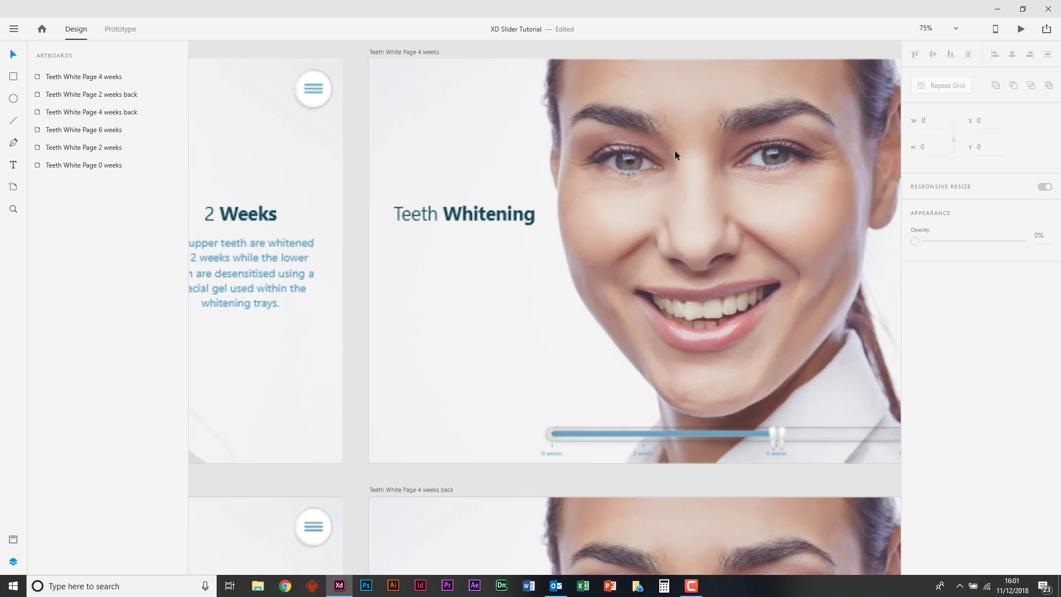
scroll(675, 150, right, 4)
scroll(675, 150, right, 3)
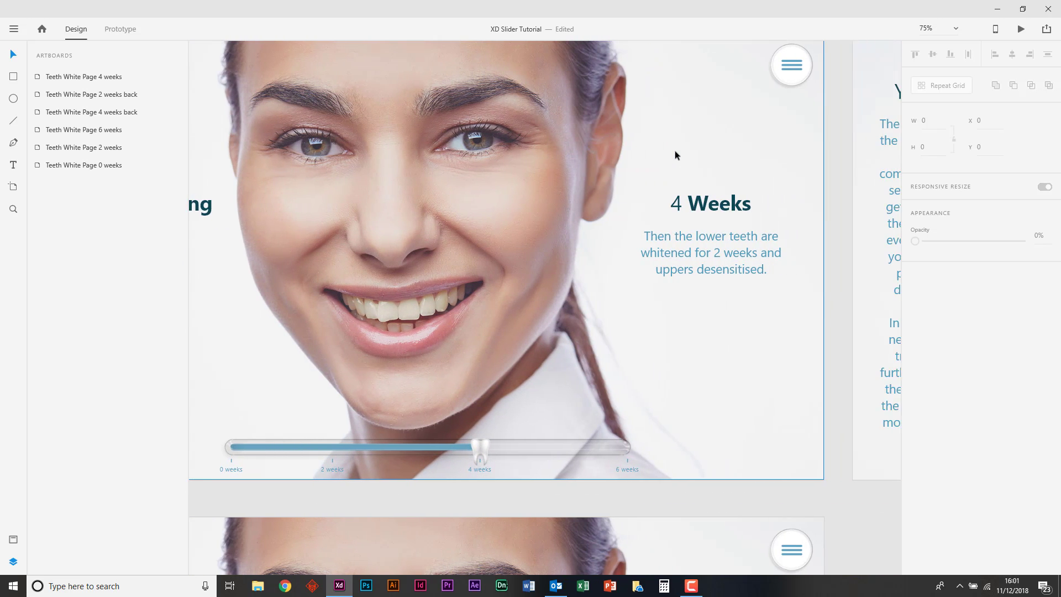
Step: Select Mask Group 2 on the Teeth White Page 6 weeks artboard to check its opacity
key(ctrl+minus)
key(ctrl+minus)
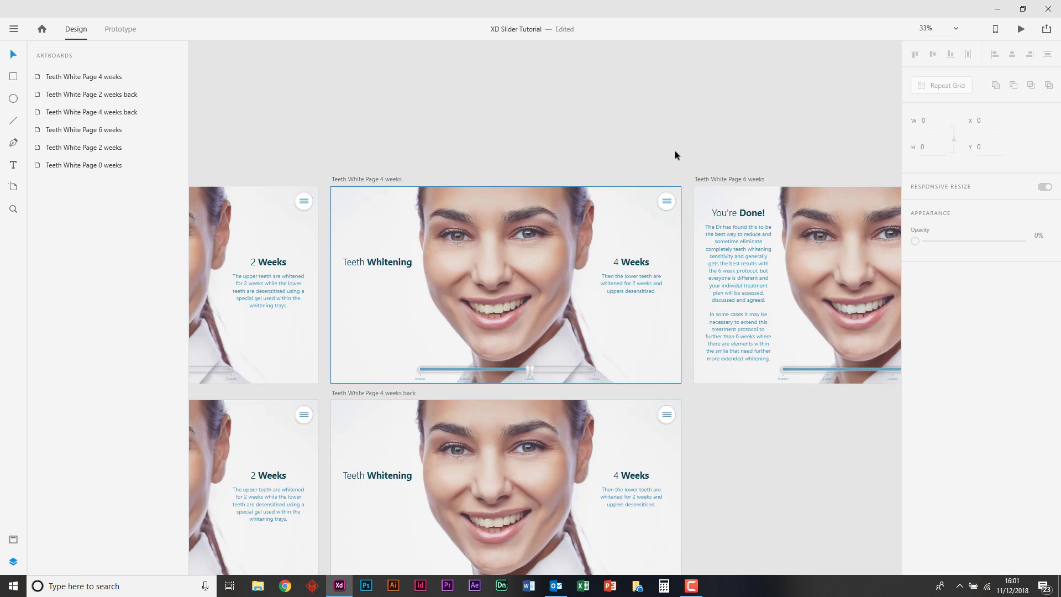
scroll(674, 151, right, 6)
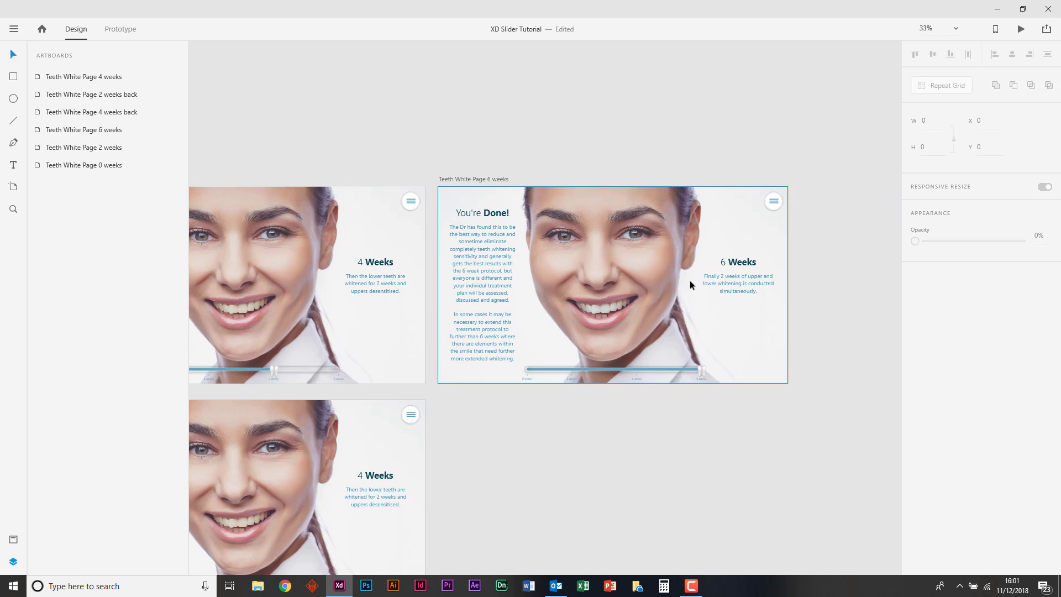
click(613, 301)
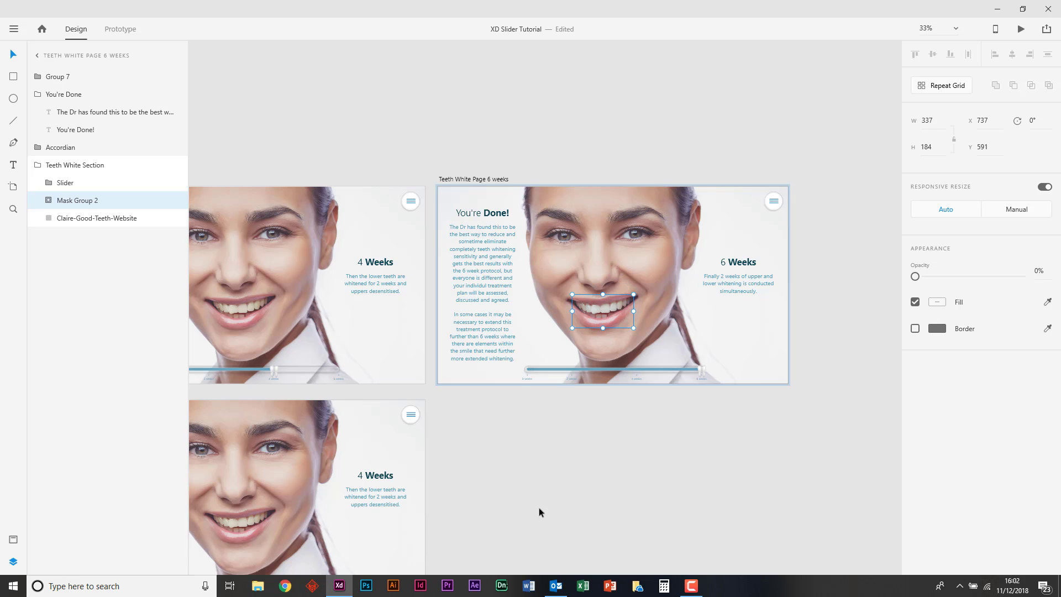
Step: Compare the teeth tint and slider position across all artboards, including the 2 weeks back and 4 weeks back pages
scroll(539, 507, left, 7)
scroll(539, 507, left, 10)
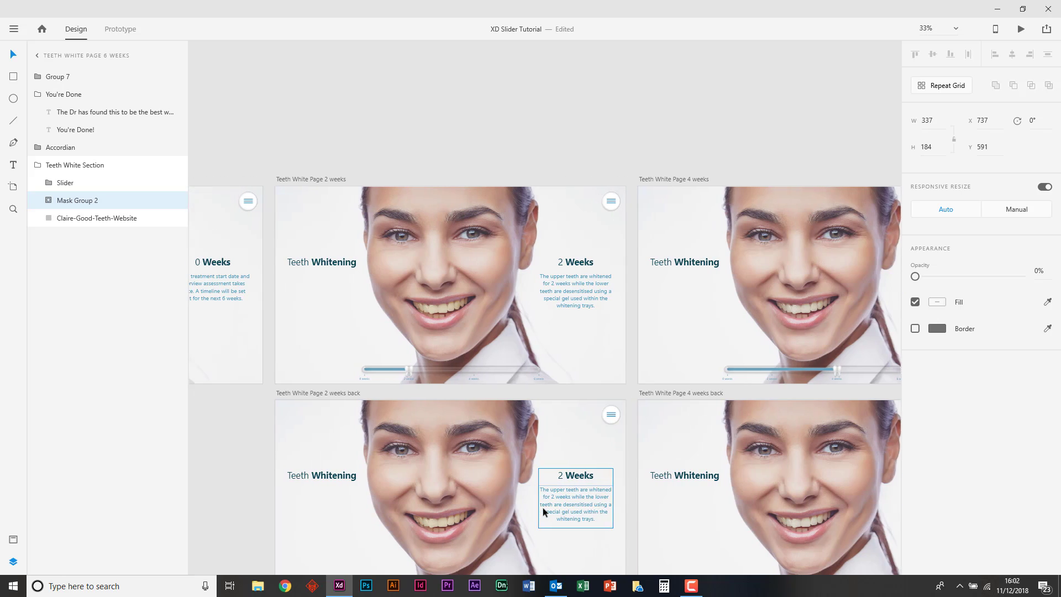
scroll(542, 507, left, 3)
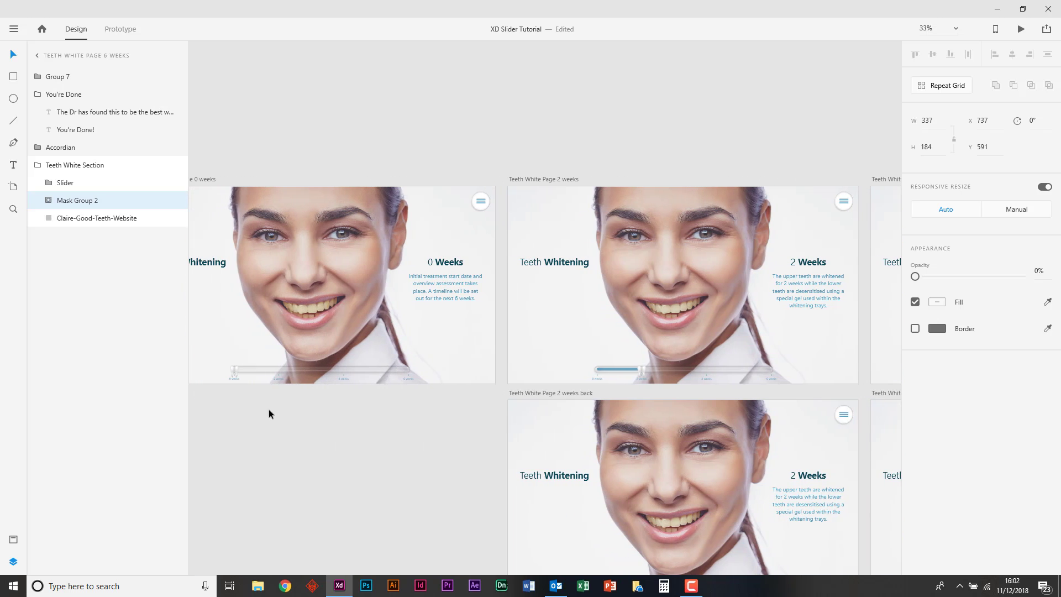
click(323, 469)
scroll(383, 441, left, 3)
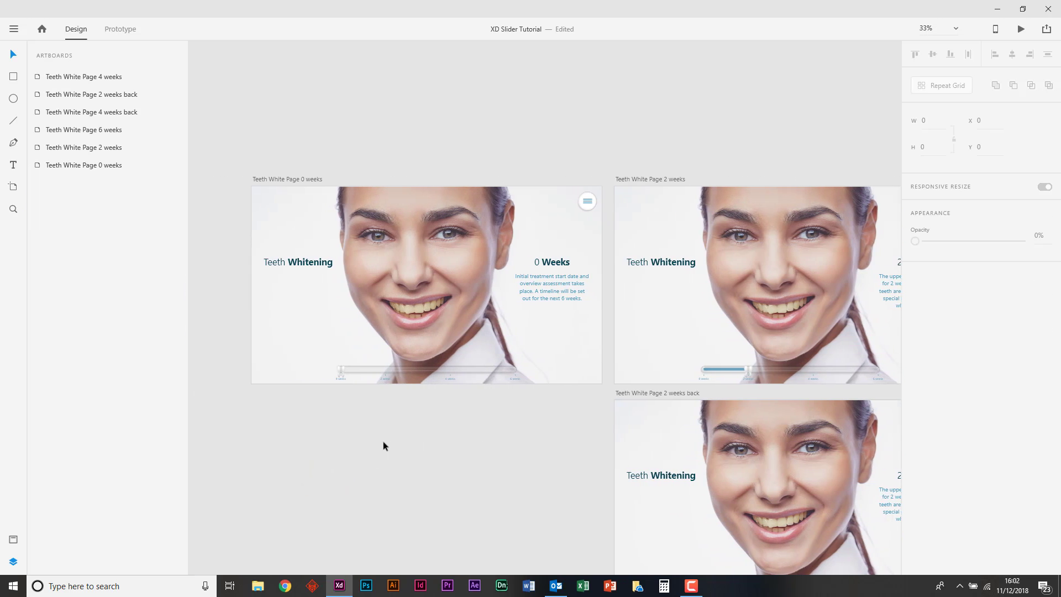
scroll(383, 441, down, 2)
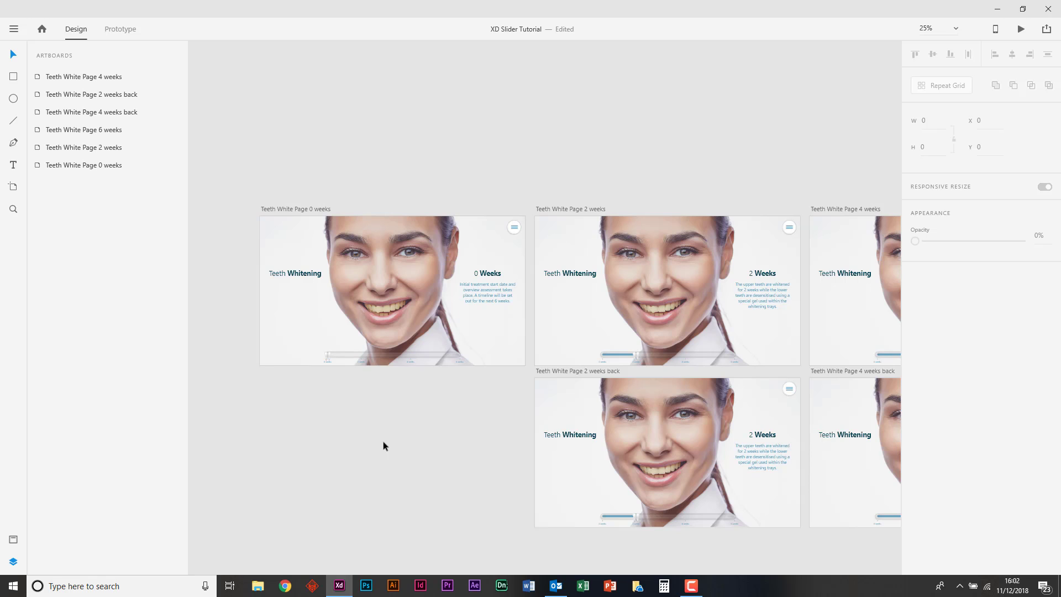
scroll(383, 442, right, 5)
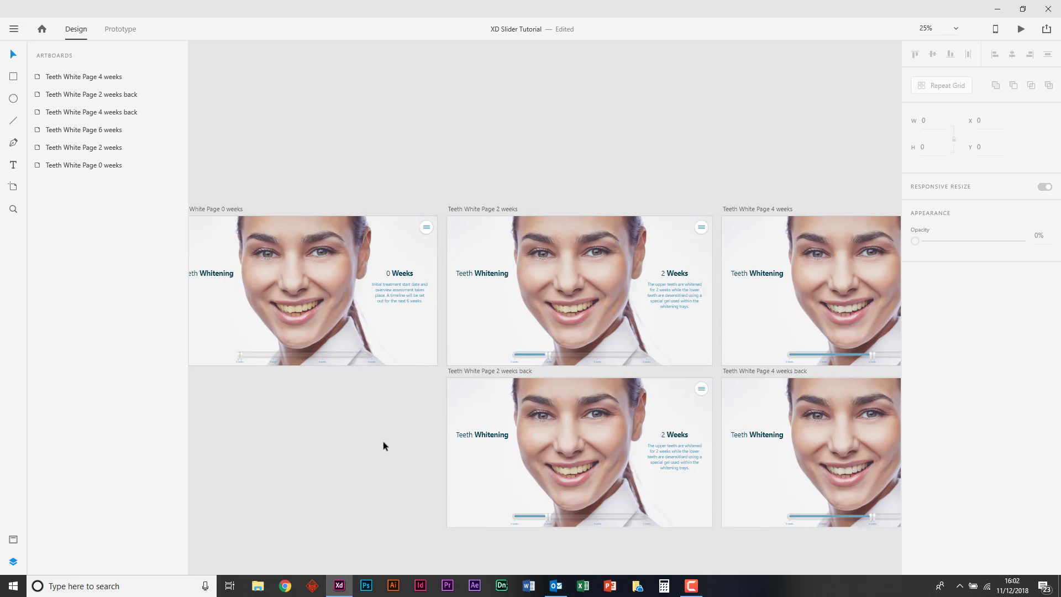
scroll(382, 441, down, 3)
scroll(382, 440, right, 2)
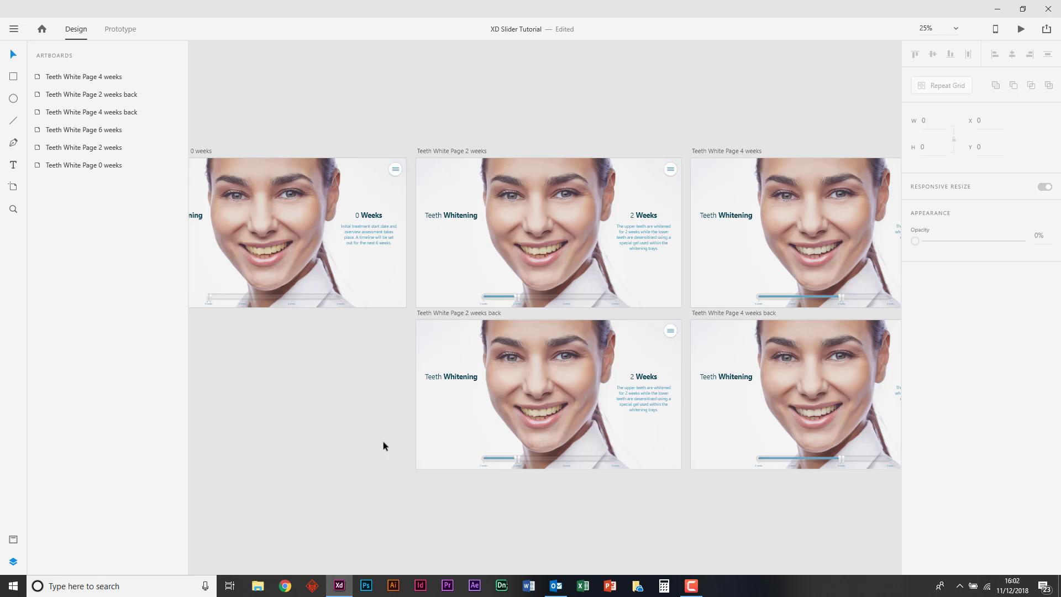
Step: Switch to prototype mode and check the home screen marker on the Teeth White Page 0 weeks artboard
click(118, 31)
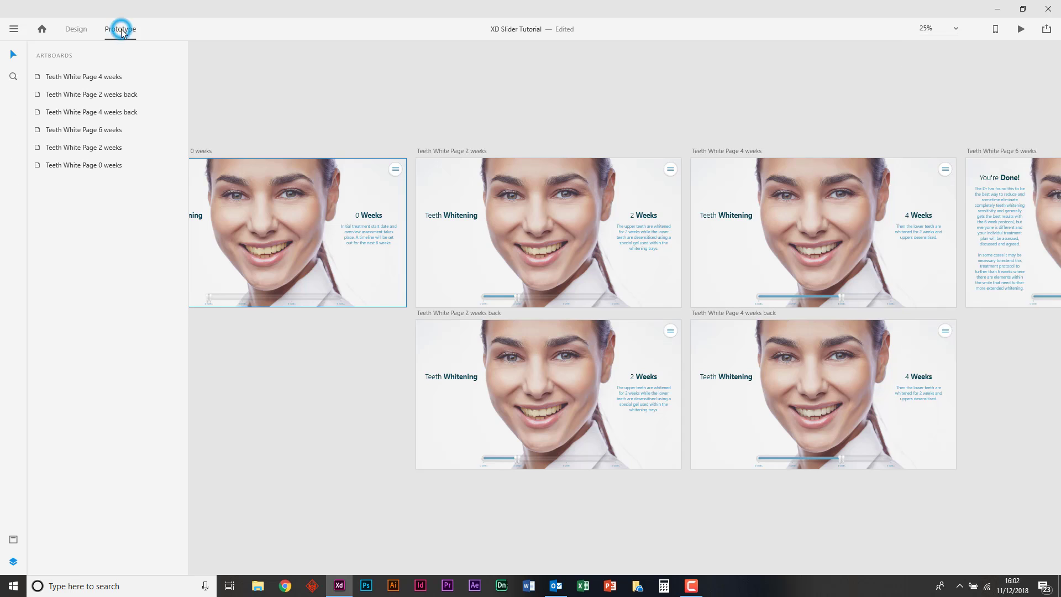
click(600, 107)
scroll(600, 107, left, 4)
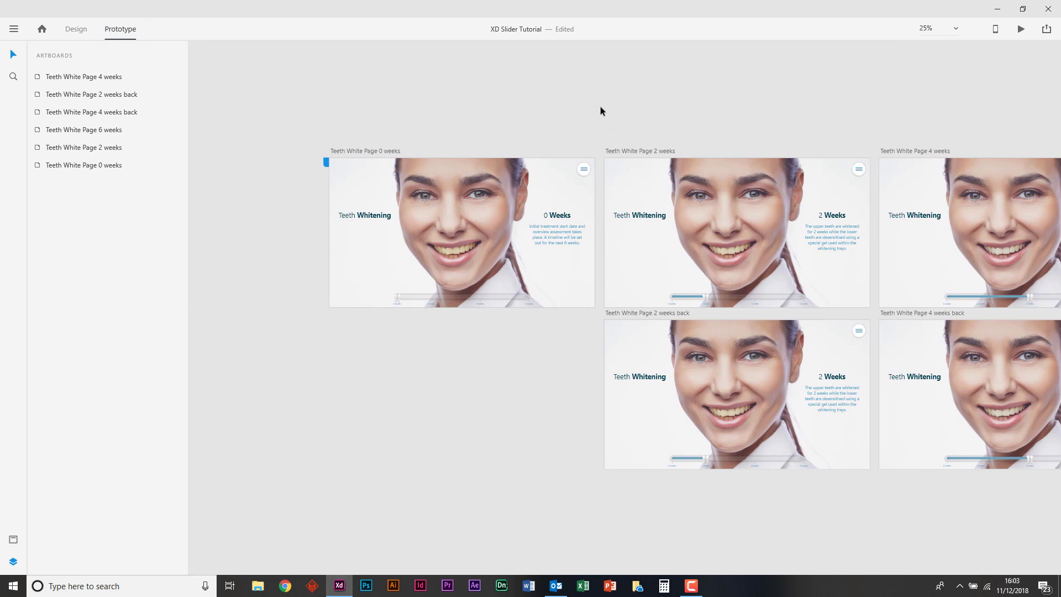
click(328, 164)
click(328, 163)
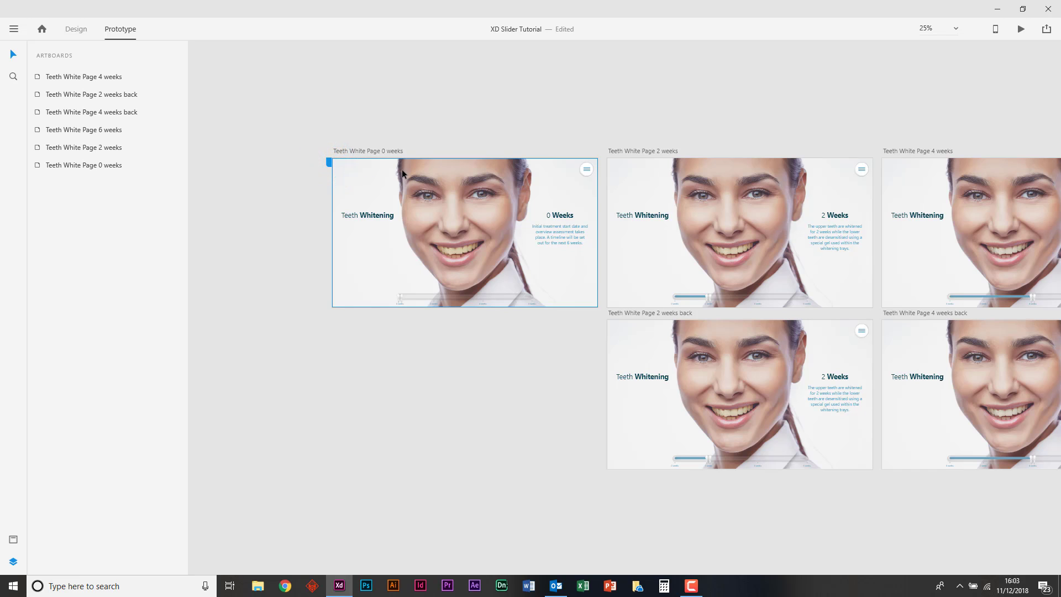
Step: Open the interaction settings of the Tooth for Slider image's link from the 0 weeks artboard to Teeth White Page 2 weeks
click(350, 392)
key(ctrl+equal)
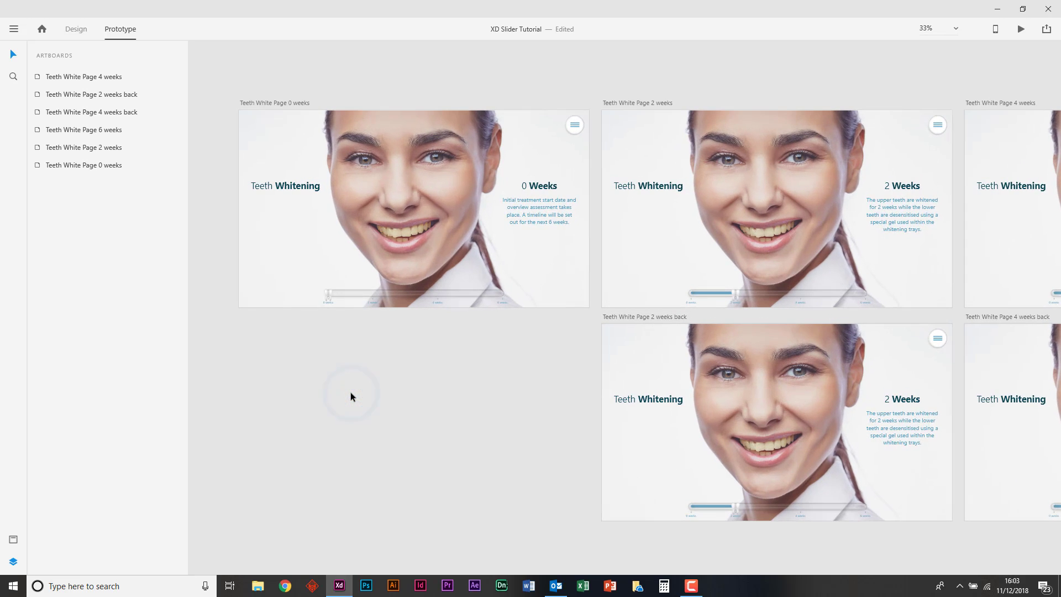
scroll(350, 393, left, 3)
scroll(351, 392, up, 1)
scroll(350, 393, right, 2)
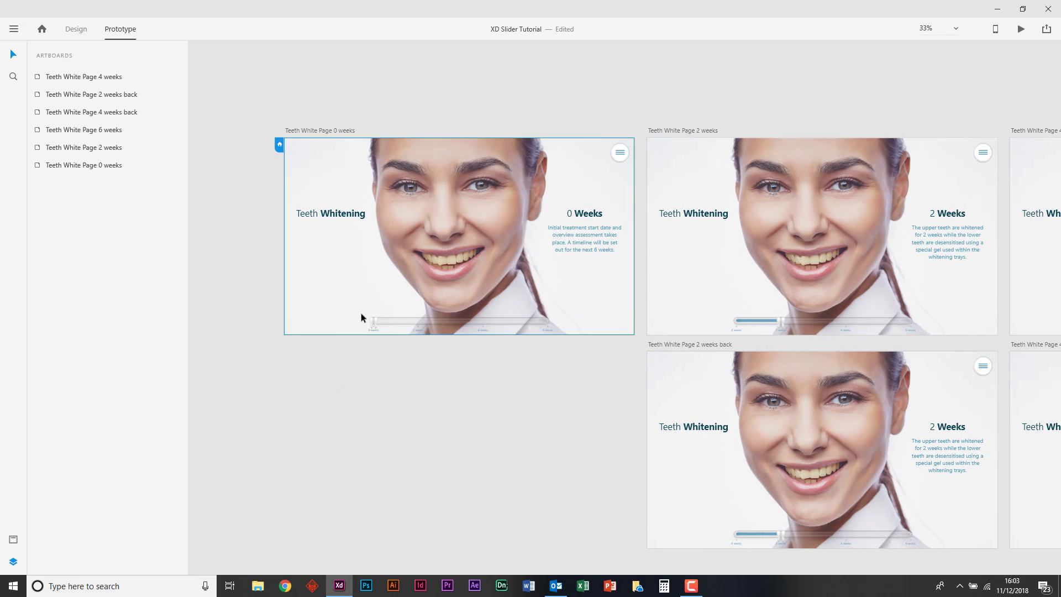
key(ctrl+equal)
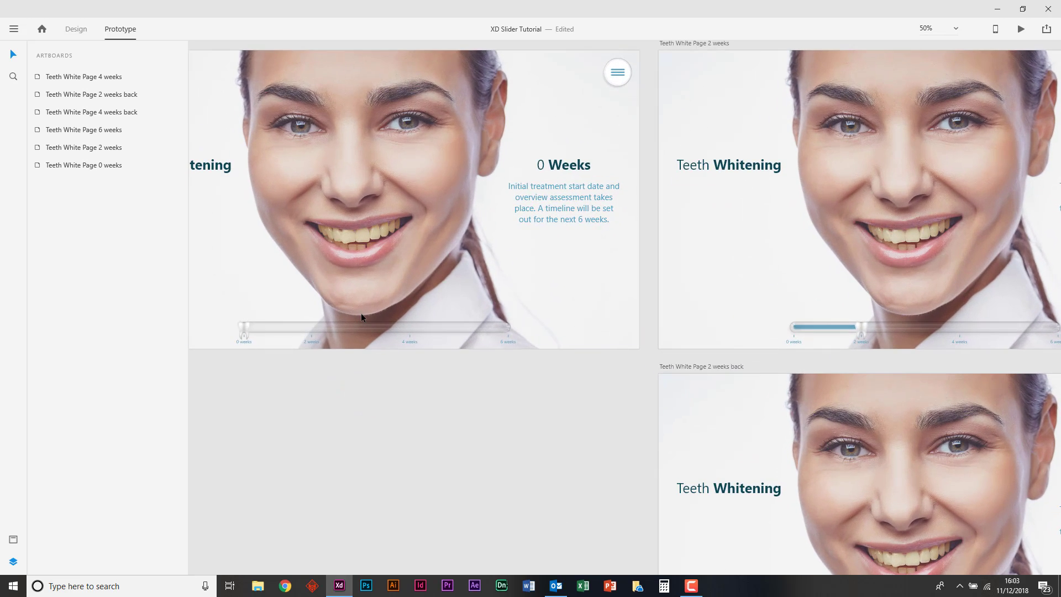
click(243, 332)
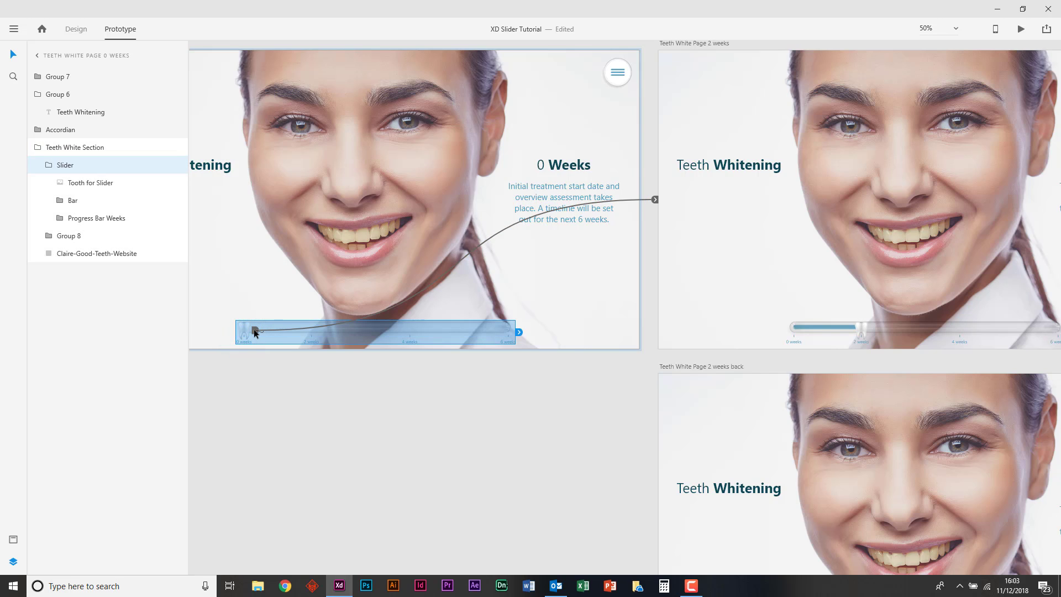
double_click(255, 332)
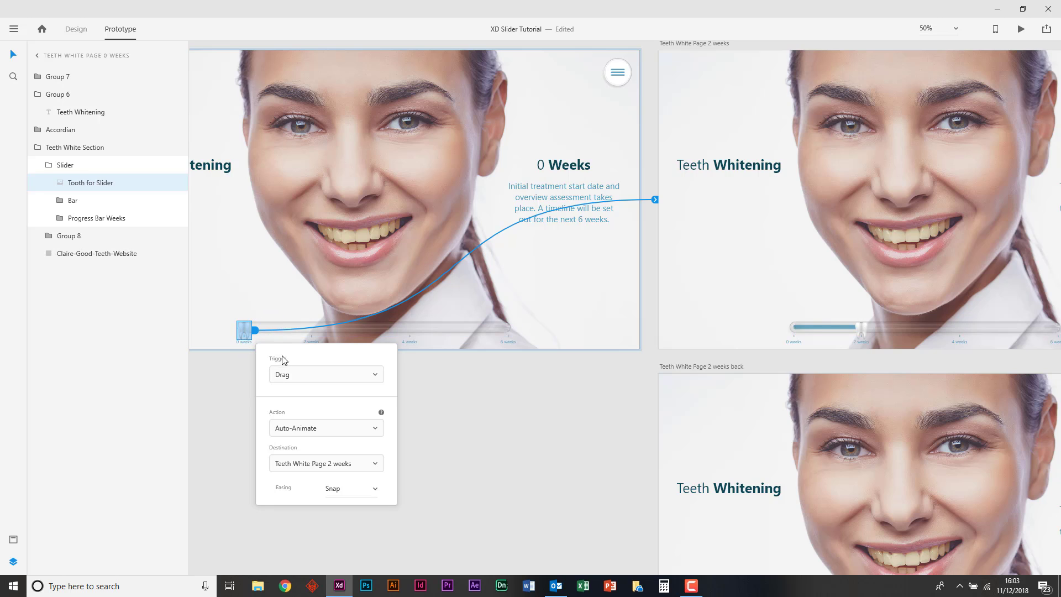
Step: Review the available trigger and action types for the Tooth for Slider link on the 0 weeks artboard, keeping Drag and Auto-Animate
click(285, 372)
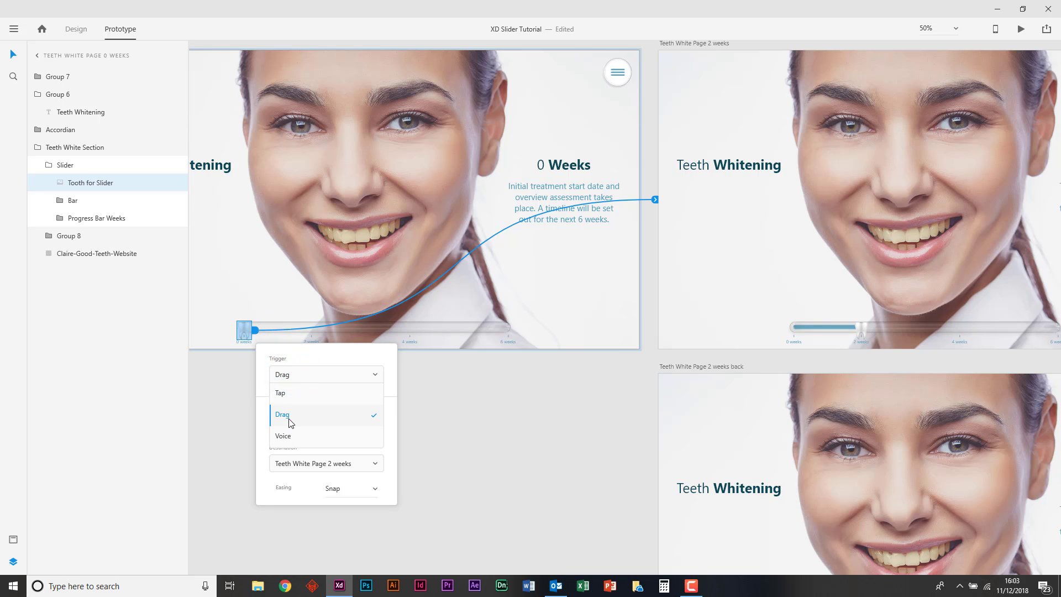
click(272, 358)
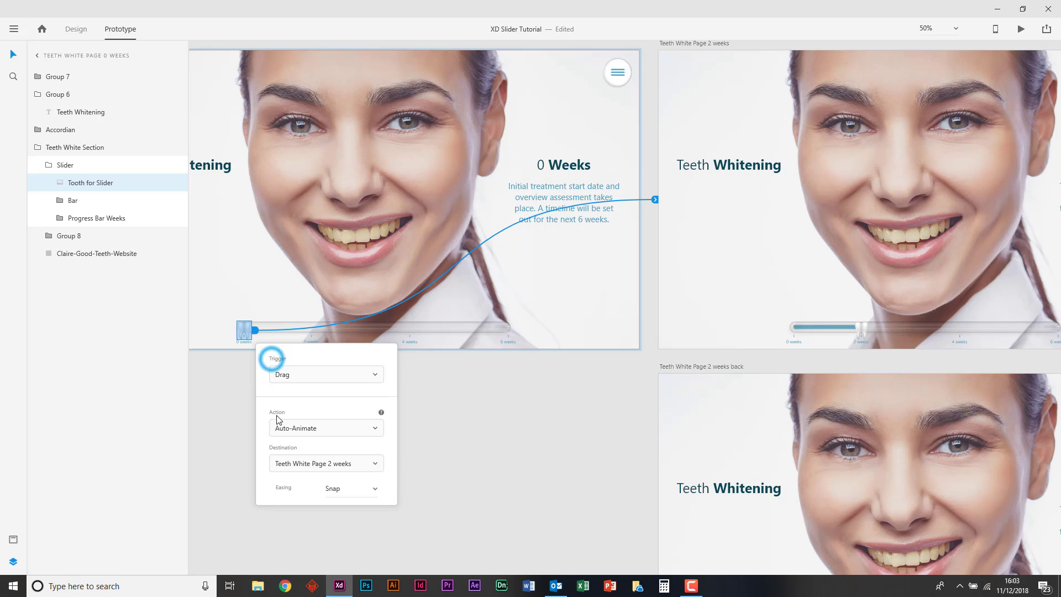
click(294, 429)
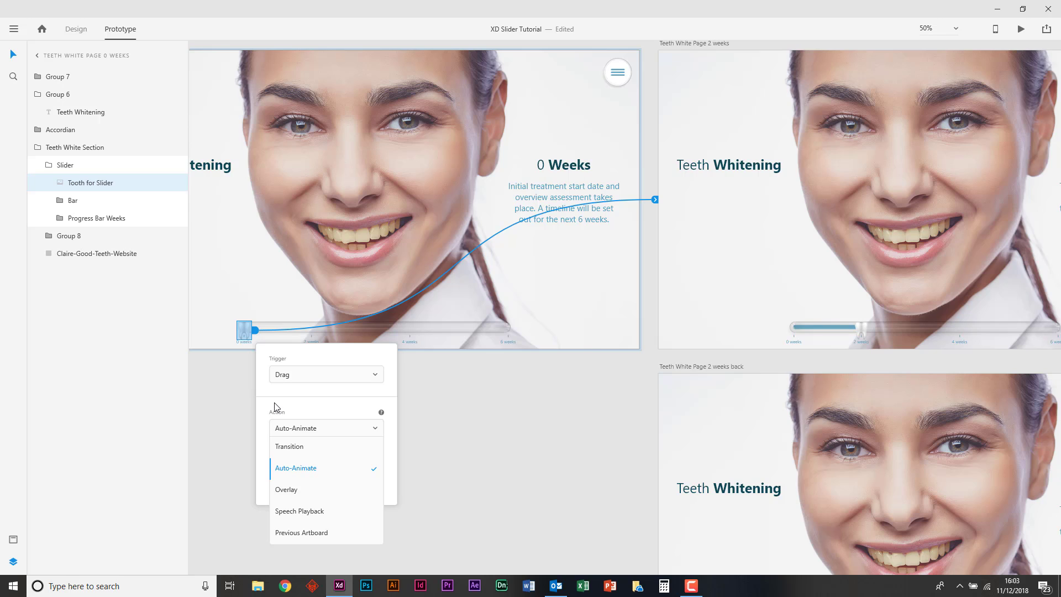
click(276, 407)
Step: Review the link's destination and easing options, keeping Teeth White Page 2 weeks and Snap, and close the interaction settings
click(320, 464)
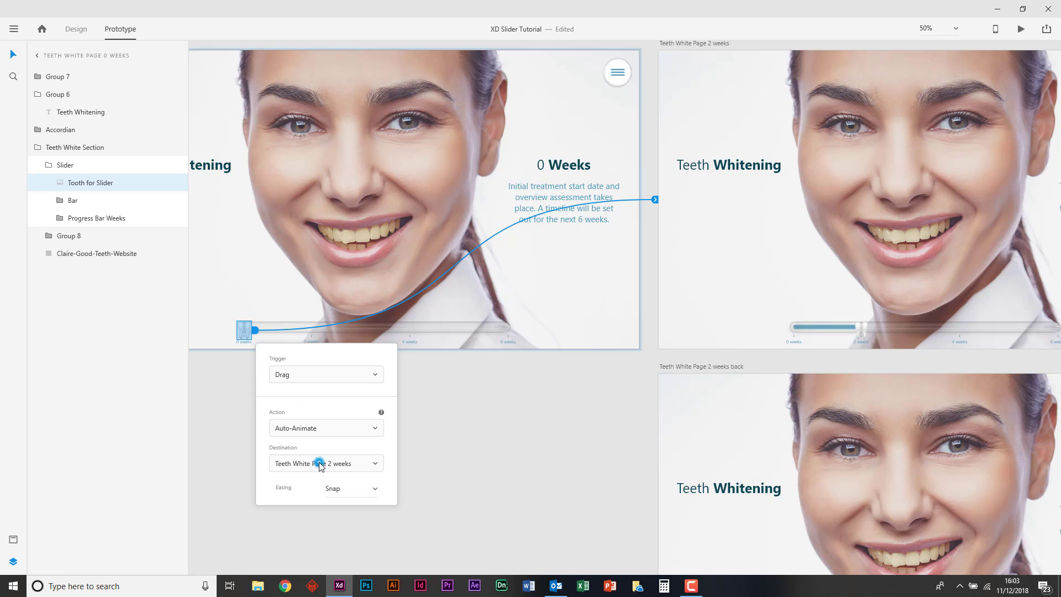
click(338, 463)
click(375, 488)
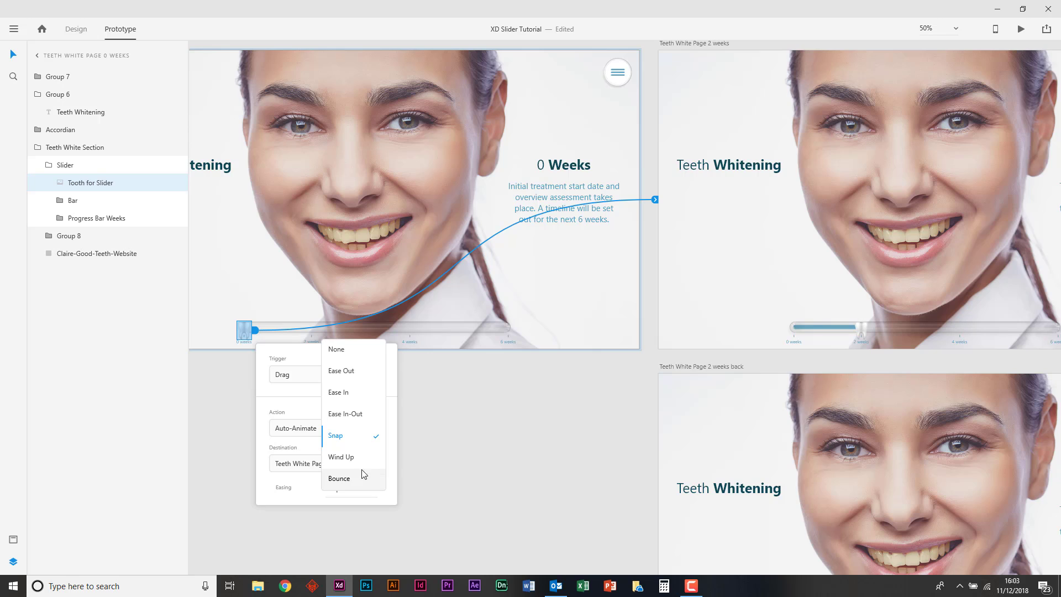
click(280, 391)
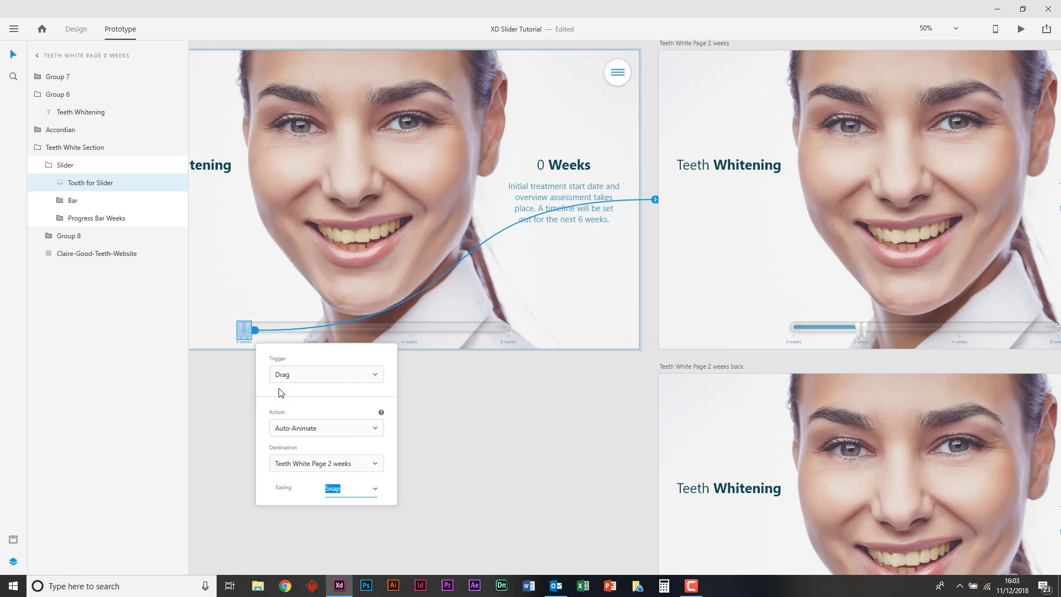
click(575, 396)
Step: Select the Slider group on the Teeth White Page 2 weeks and 4 weeks artboards to inspect their forward links
scroll(575, 396, right, 3)
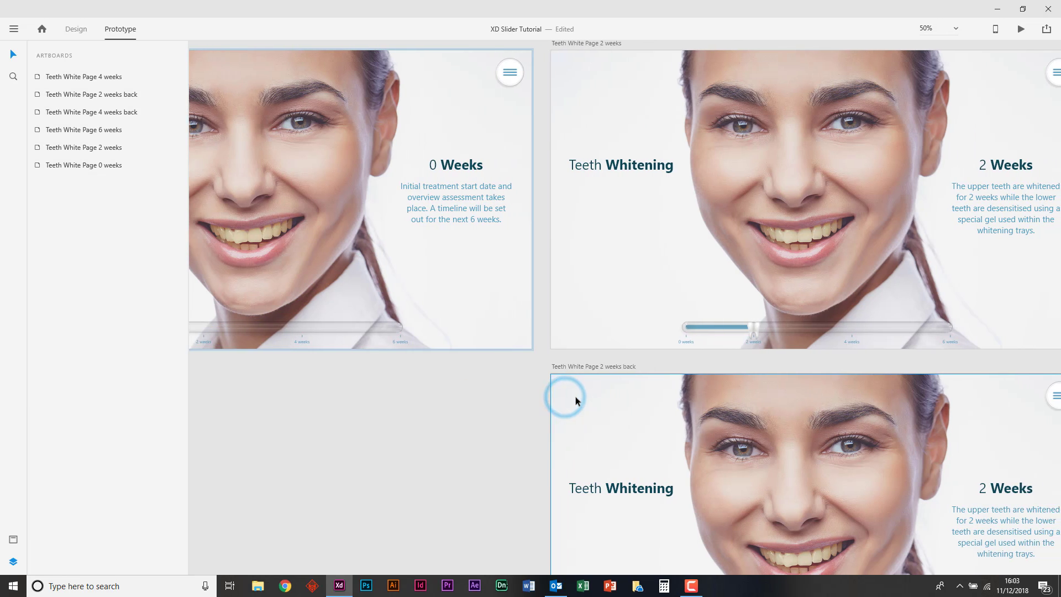
scroll(575, 396, right, 3)
double_click(635, 329)
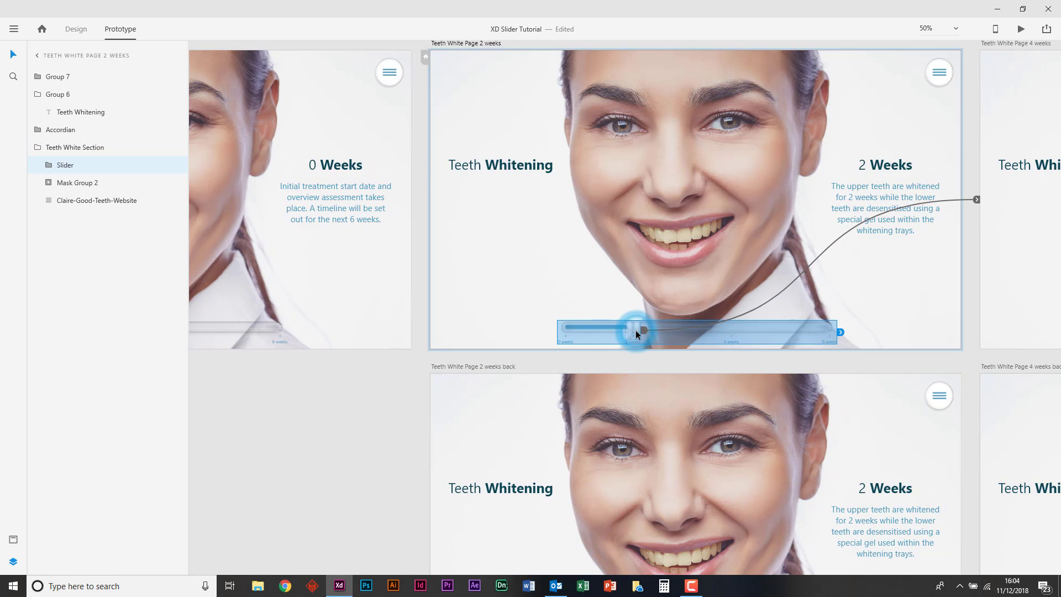
scroll(636, 330, right, 10)
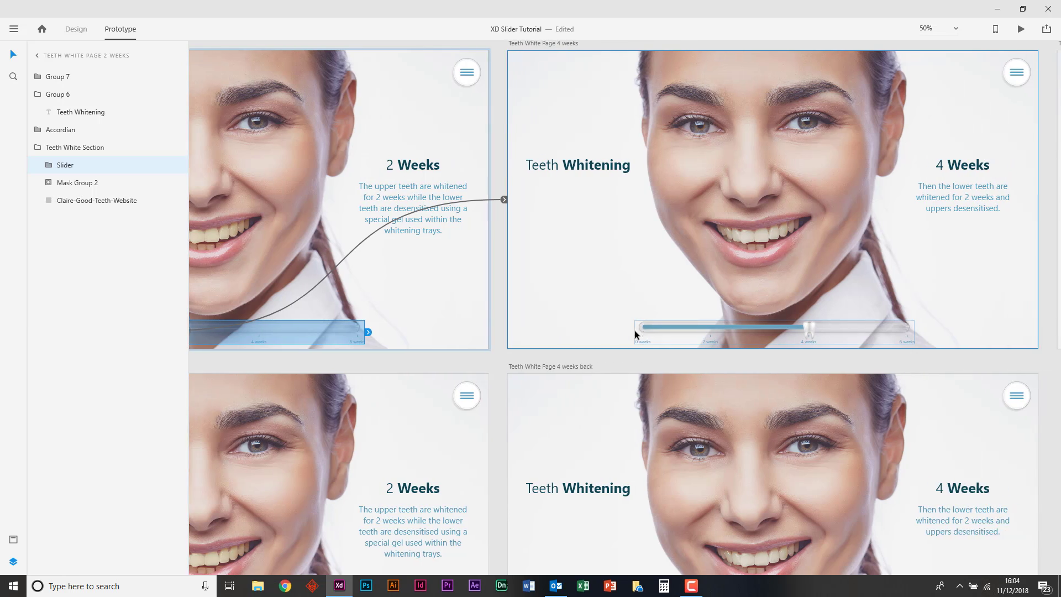
scroll(635, 331, right, 5)
double_click(616, 329)
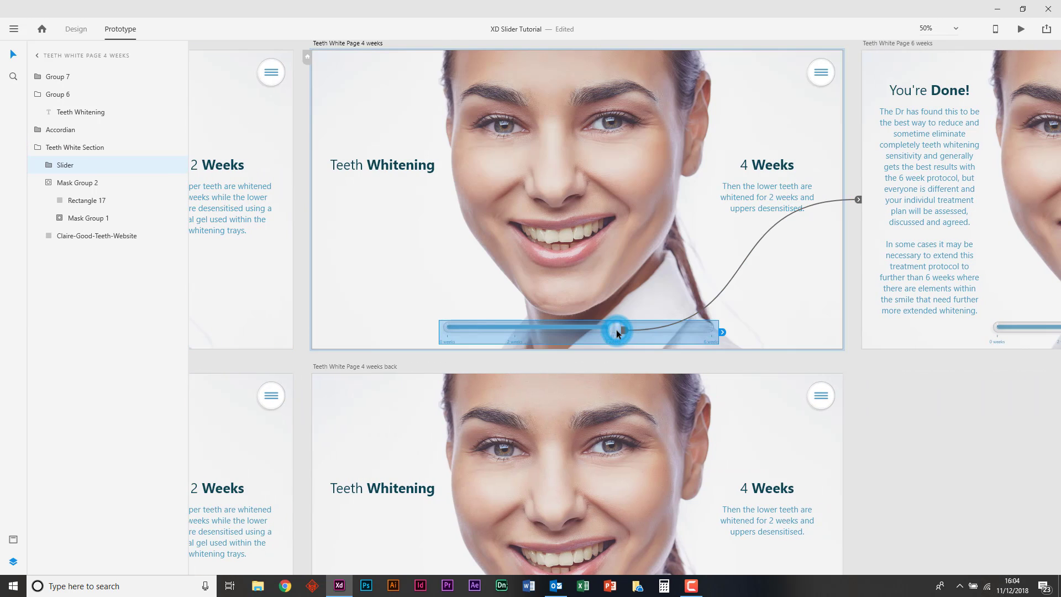
Step: Open the interaction settings of the Tooth for Slider link on the Teeth White Page 4 weeks artboard
scroll(616, 329, right, 7)
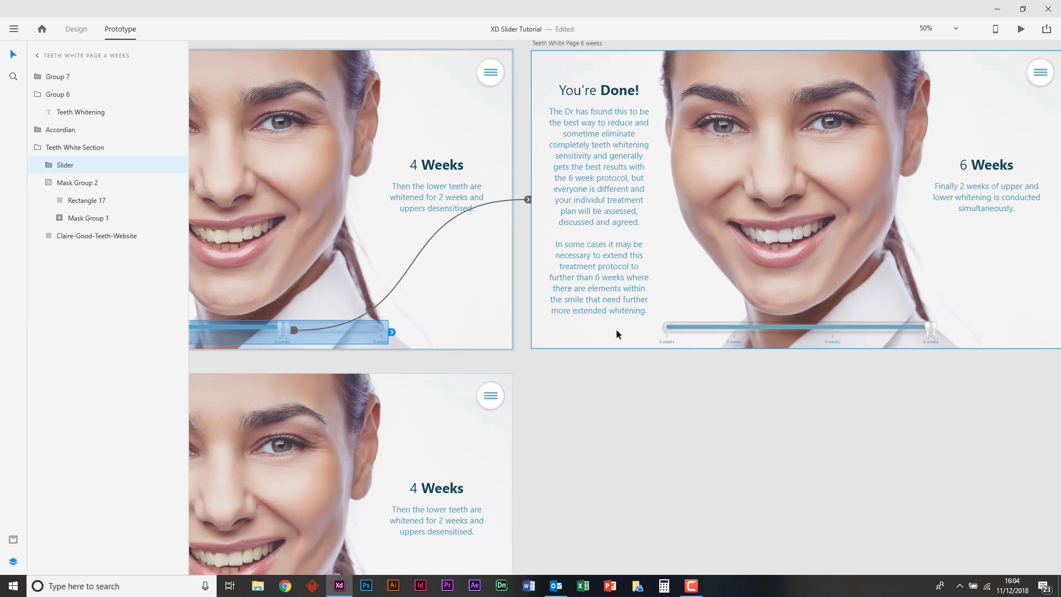
key(ctrl+minus)
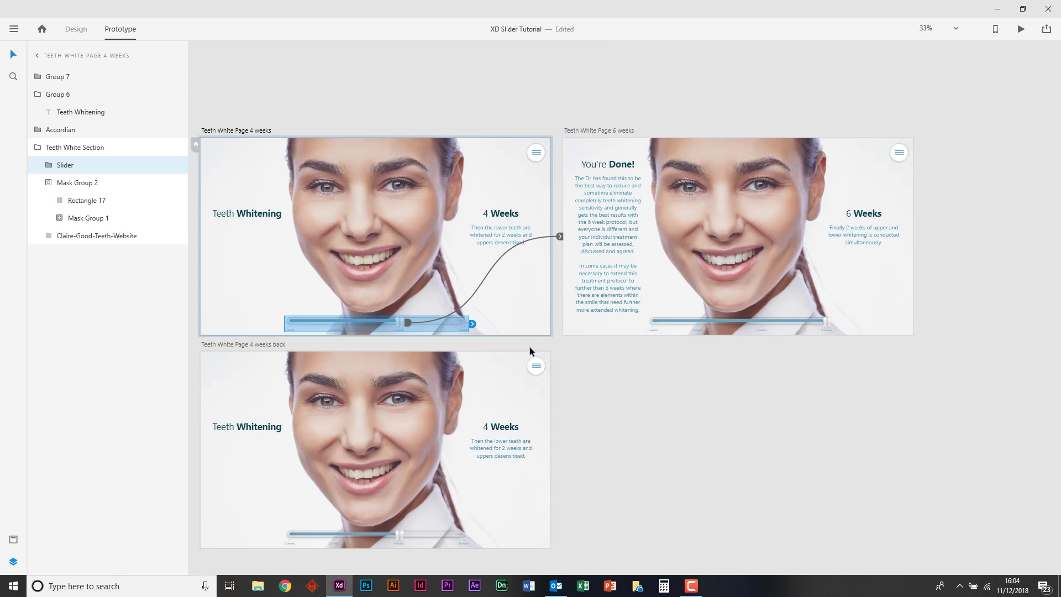
double_click(409, 320)
click(409, 320)
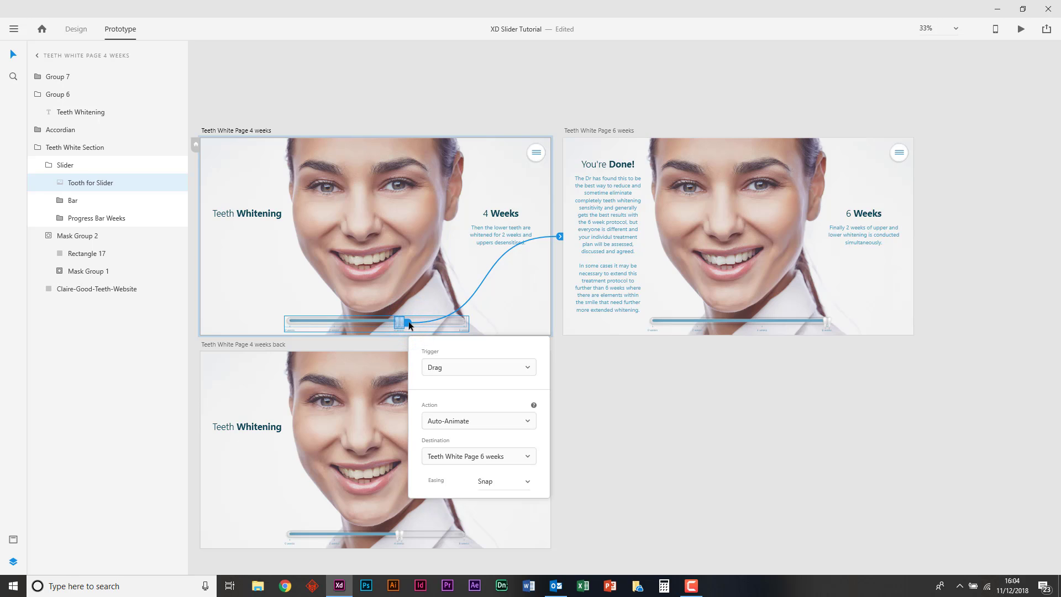
Step: Close the link settings and select the Slider group on the Teeth White Page 6 weeks artboard to inspect its return link
scroll(409, 321, left, 6)
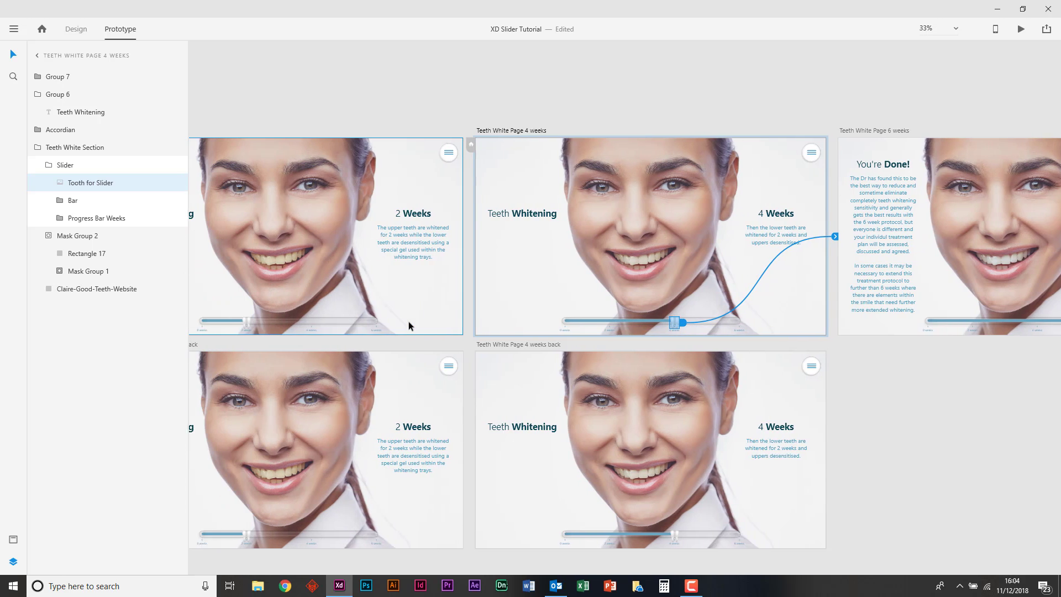
scroll(409, 326, left, 3)
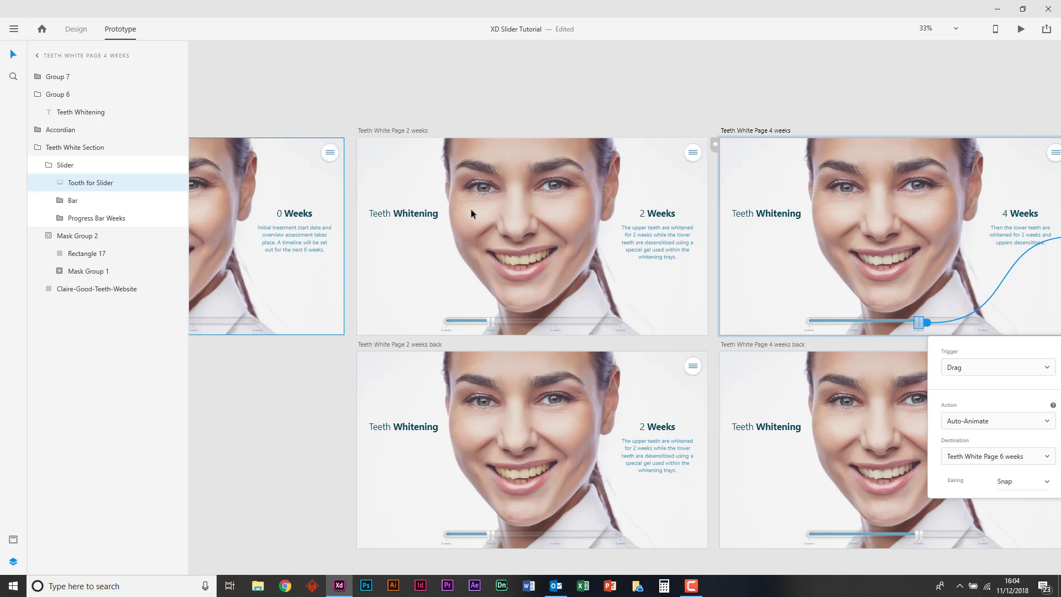
scroll(768, 257, right, 9)
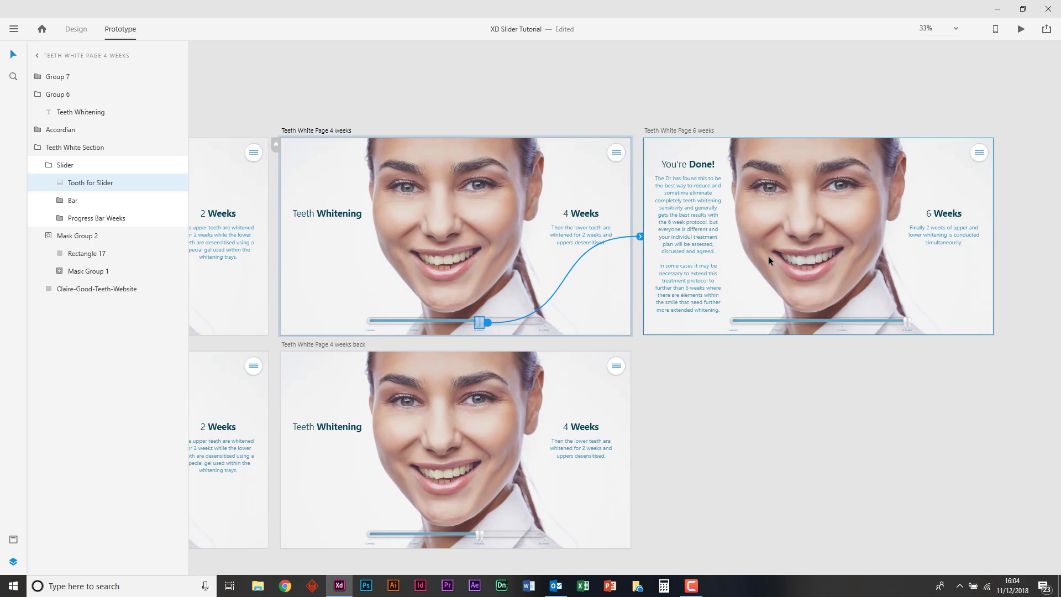
click(806, 434)
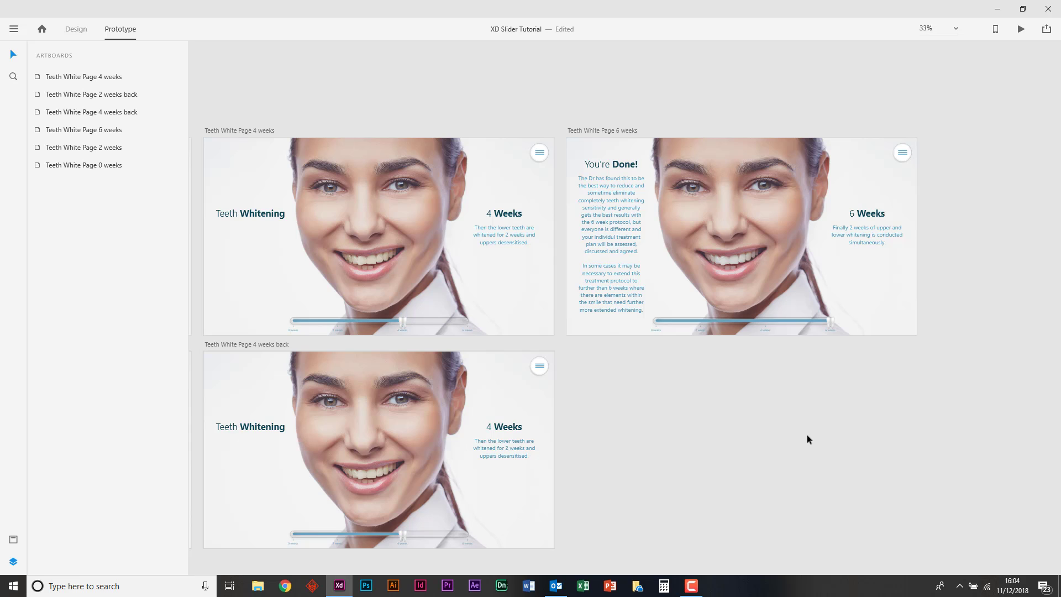
double_click(834, 323)
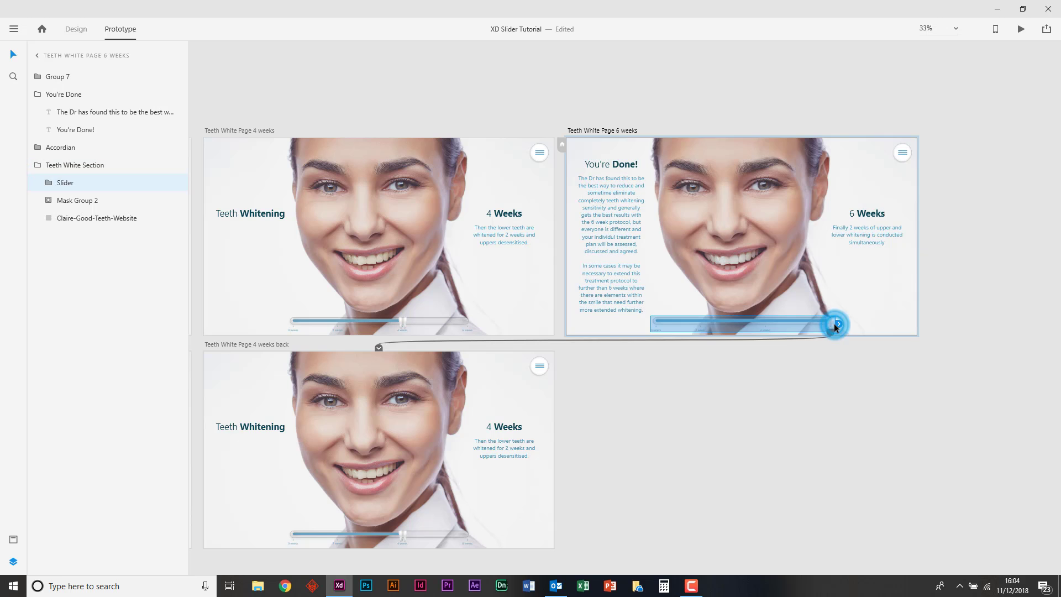
Step: Examine how the 4 weeks back and 2 weeks back artboards sit in the return path from the 6 weeks artboard
scroll(831, 343, down, 2)
scroll(831, 343, left, 1)
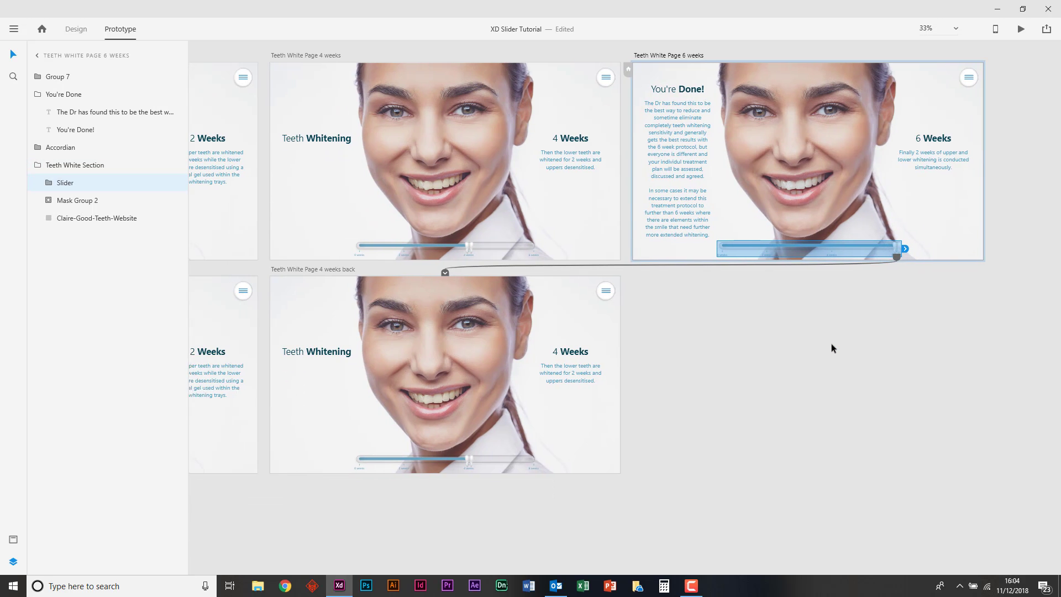
scroll(831, 343, left, 3)
scroll(830, 343, right, 2)
scroll(831, 343, left, 1)
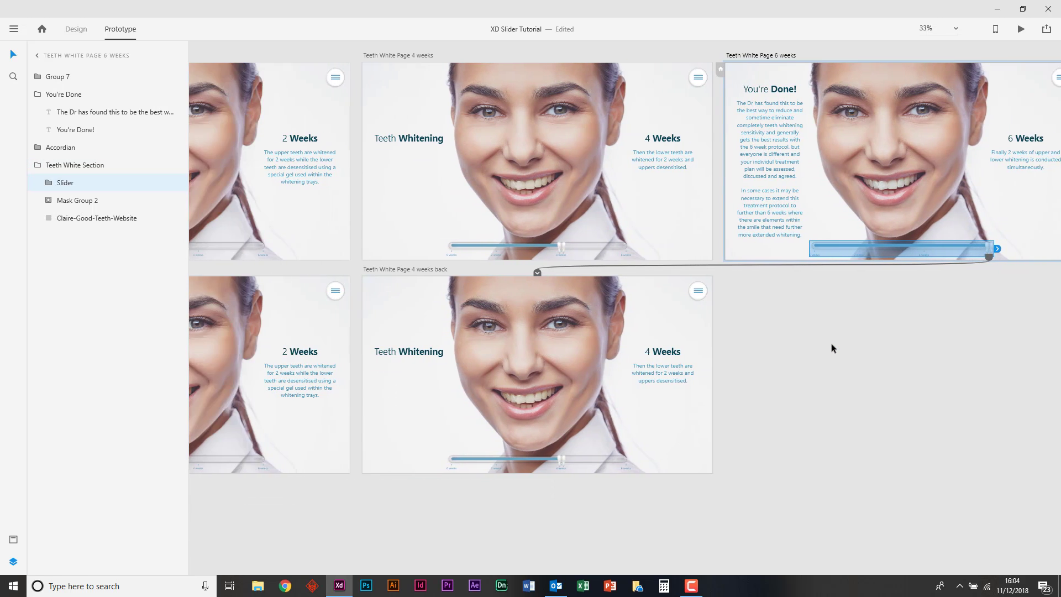
scroll(831, 343, left, 4)
scroll(830, 347, right, 1)
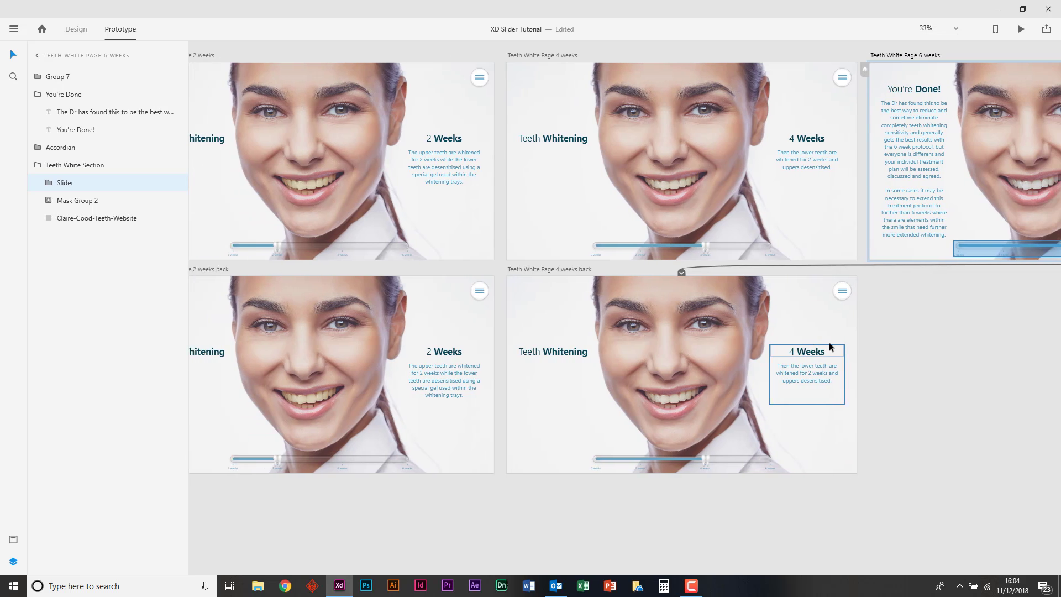
scroll(830, 346, right, 3)
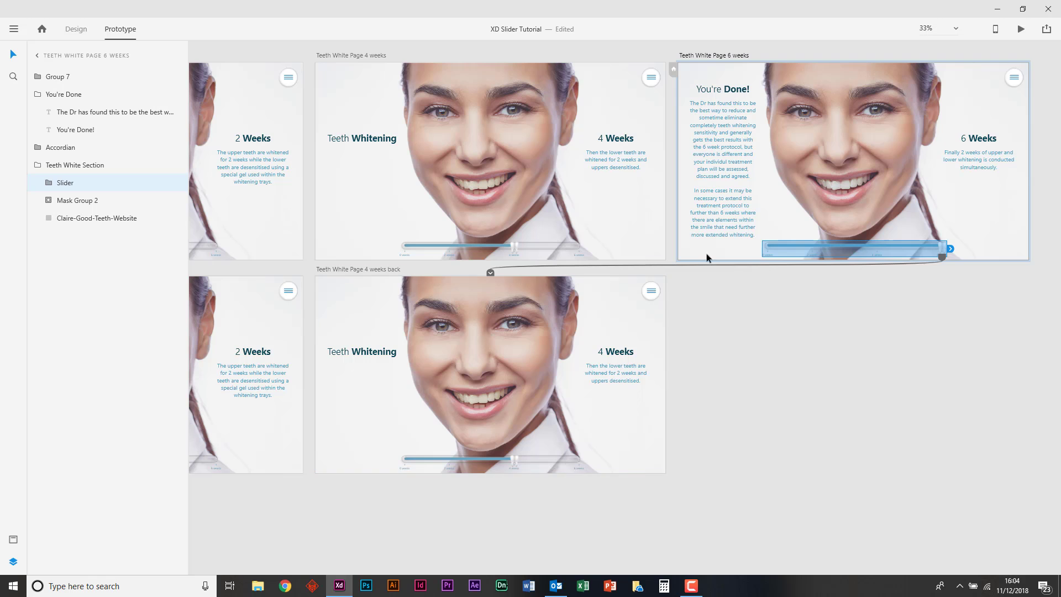
scroll(599, 399, left, 2)
scroll(599, 399, left, 3)
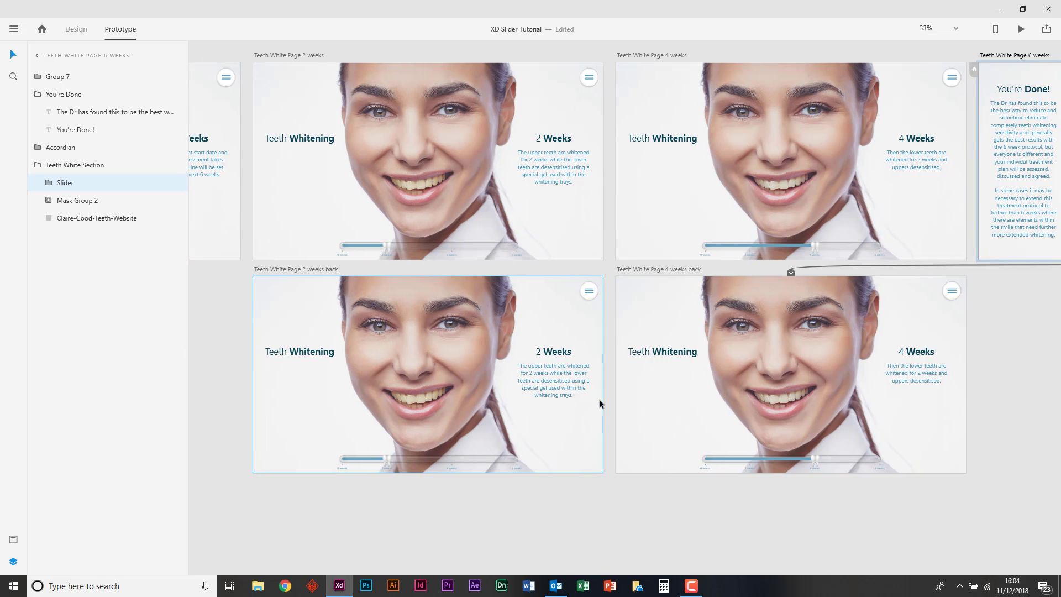
scroll(599, 398, down, 1)
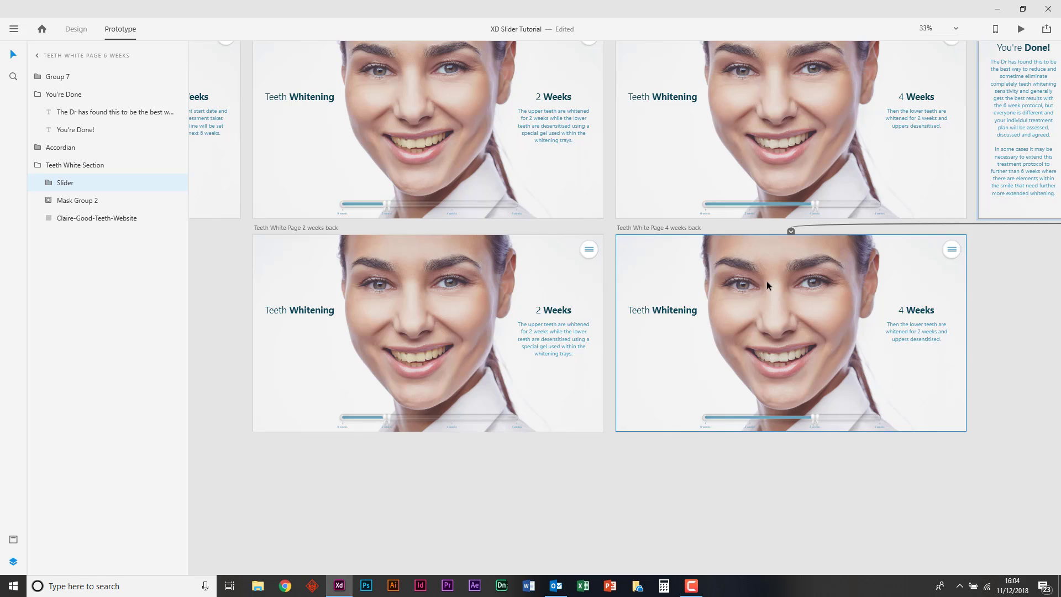
scroll(886, 320, right, 2)
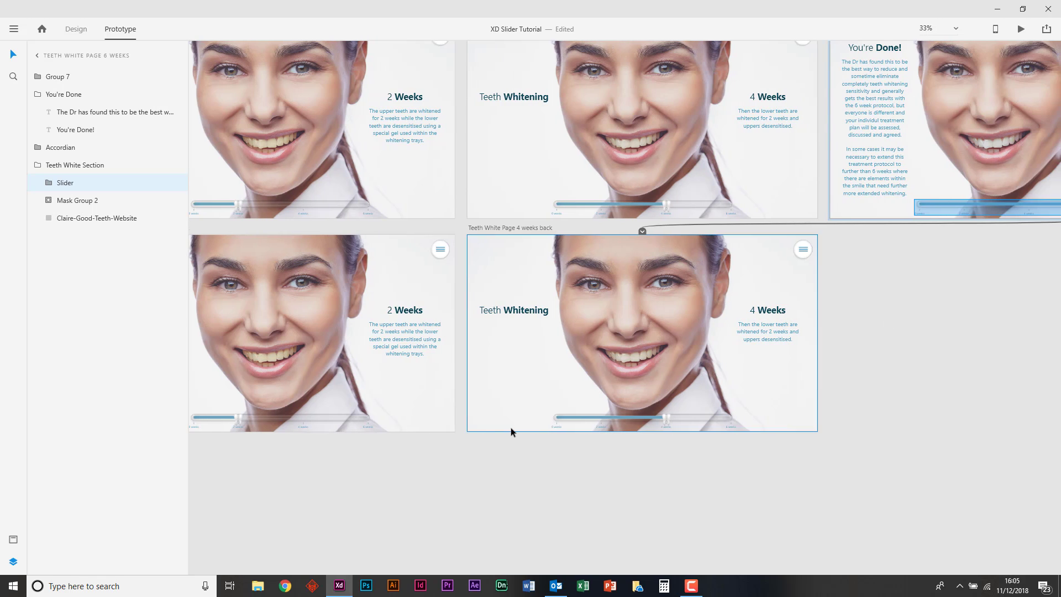
scroll(510, 426, left, 5)
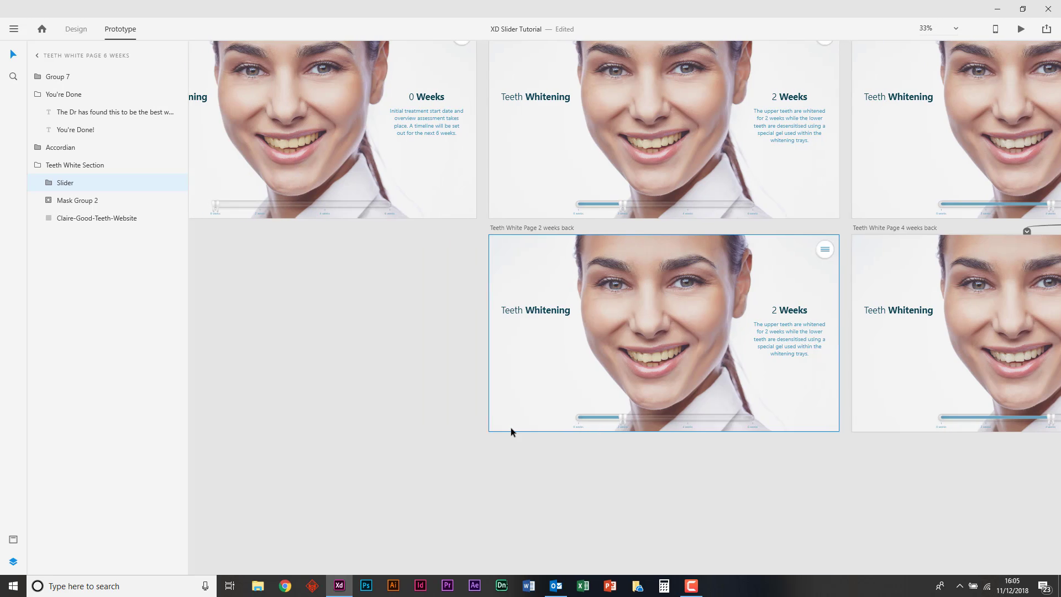
Step: Select the Slider group on the Teeth White Page 2 weeks back artboard to trace its return link
drag(657, 418, 493, 138)
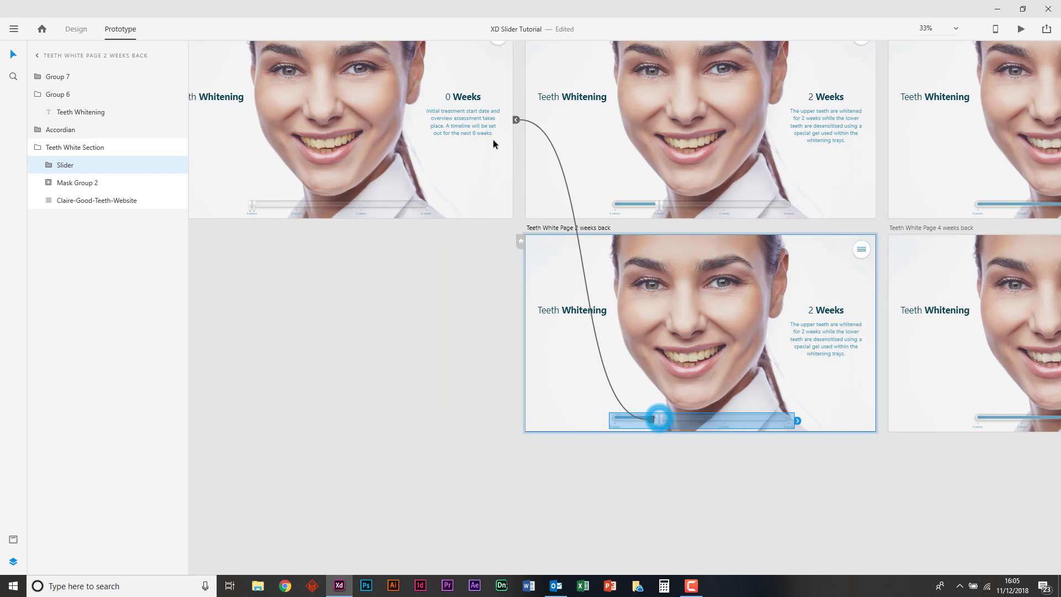
scroll(481, 122, up, 2)
scroll(481, 121, left, 2)
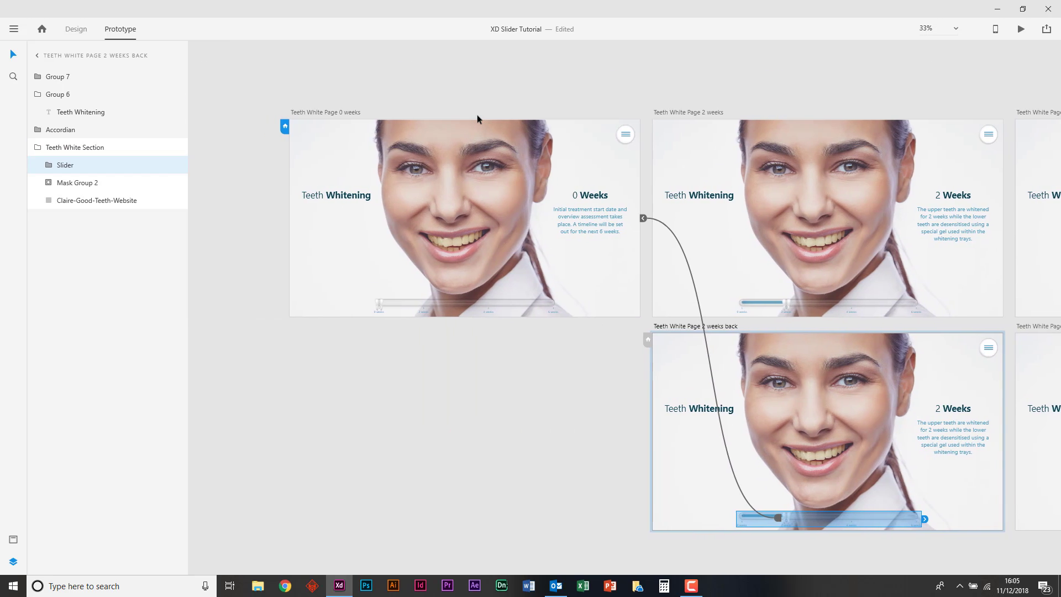
scroll(477, 118, left, 1)
Step: Preview the prototype from the Teeth White Page 0 weeks artboard and reposition the preview window
click(358, 166)
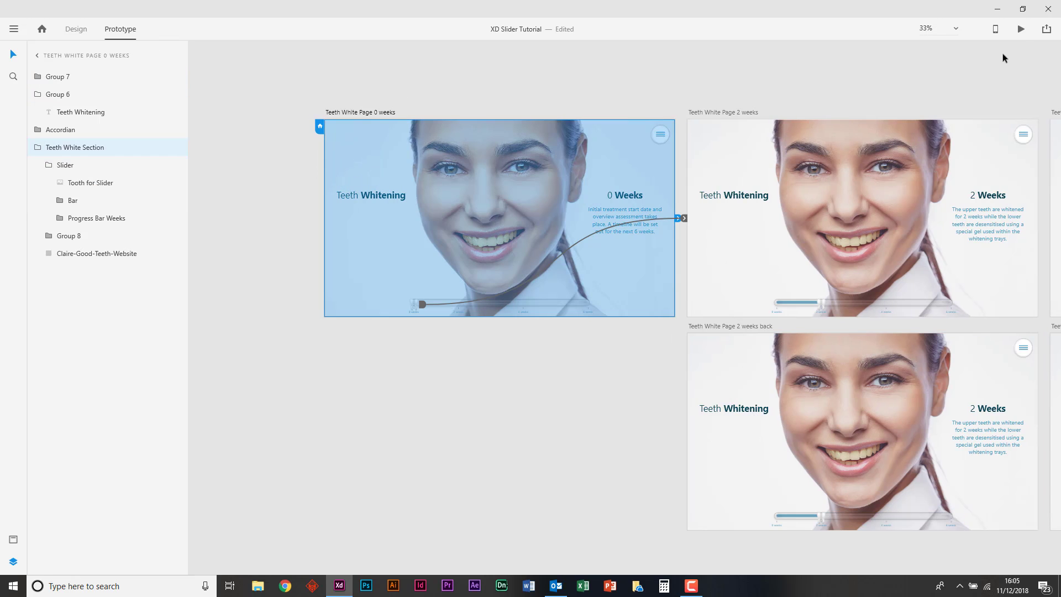
click(1021, 29)
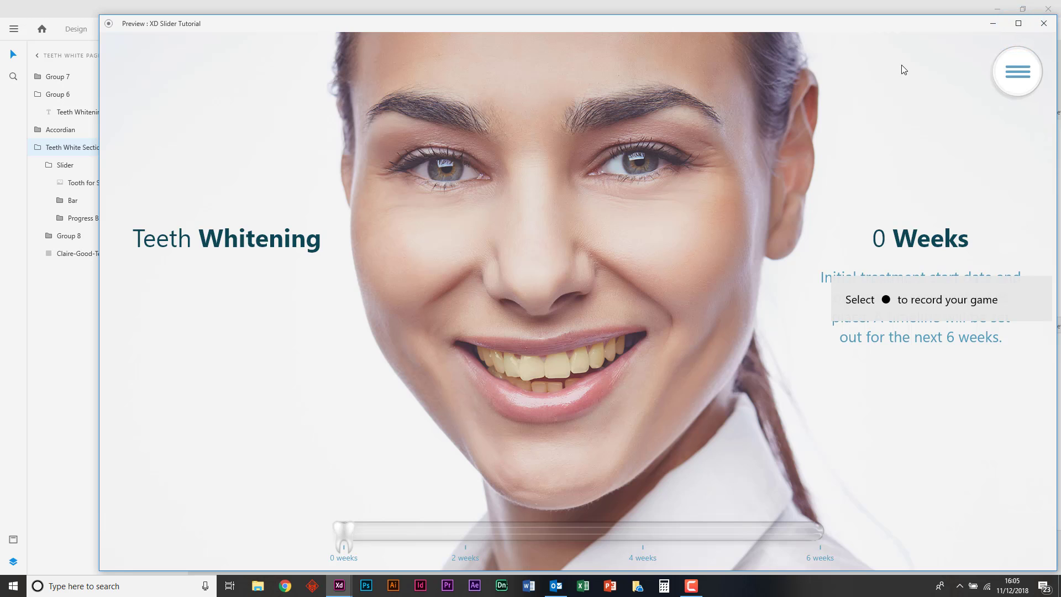
drag(646, 19, 581, 17)
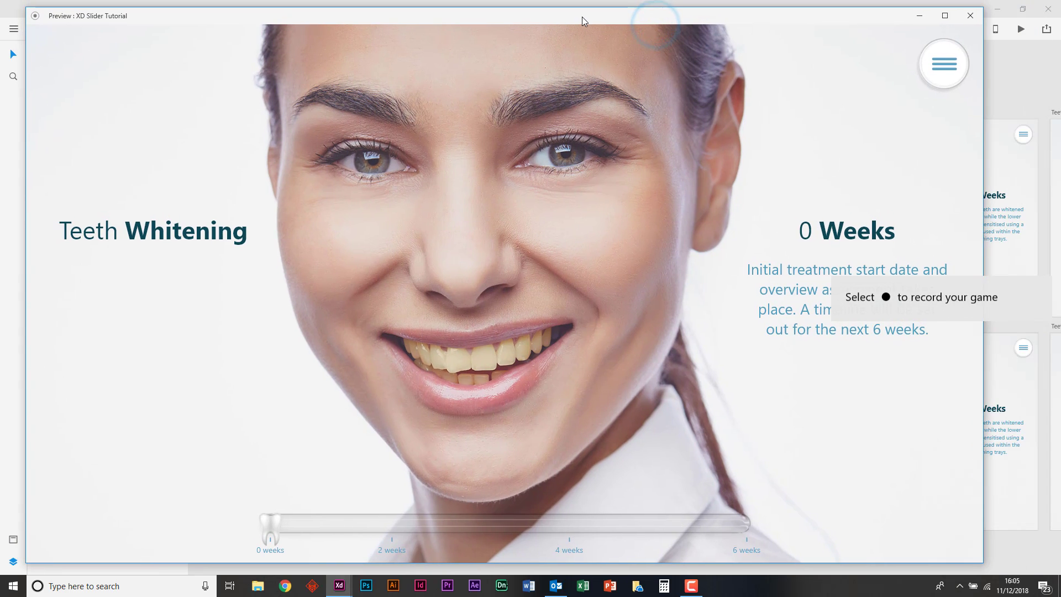
Step: Test the slider in the preview by moving the tooth from 0 weeks through to 6 weeks and back to 0 weeks
click(281, 524)
drag(283, 523, 672, 528)
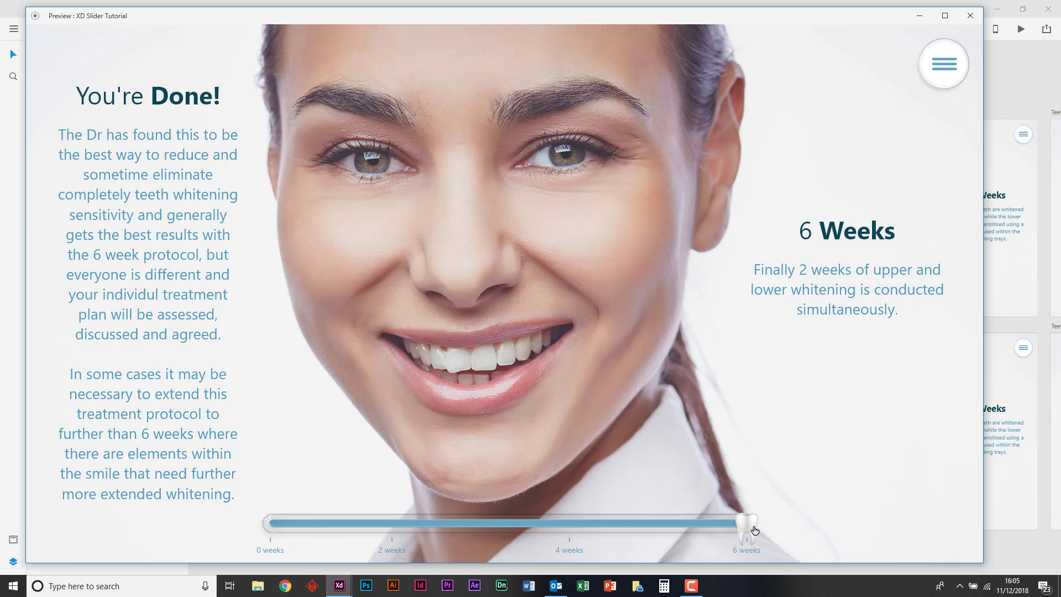
drag(755, 530, 383, 512)
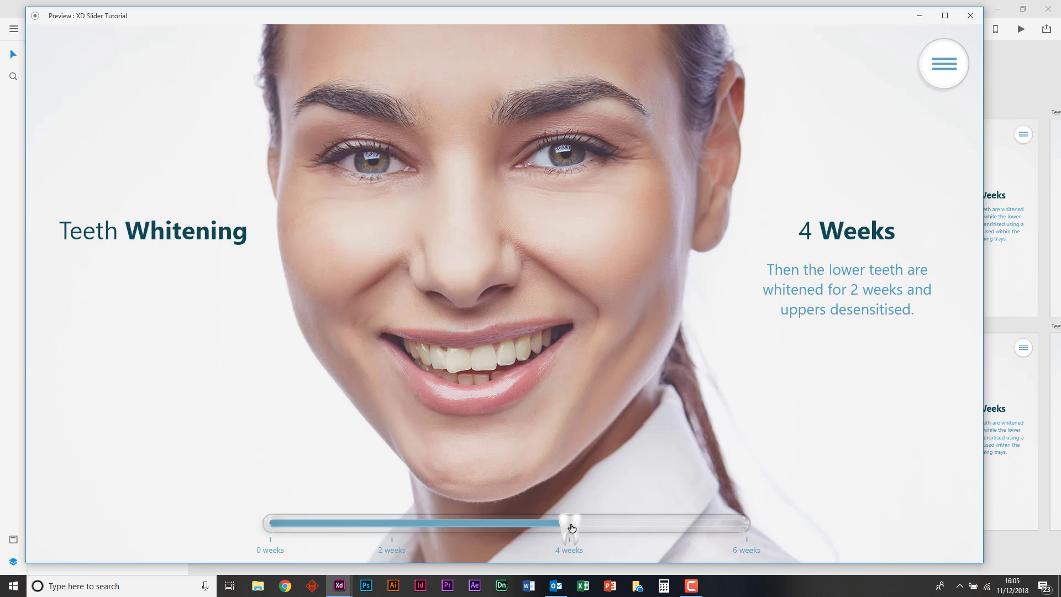
click(385, 517)
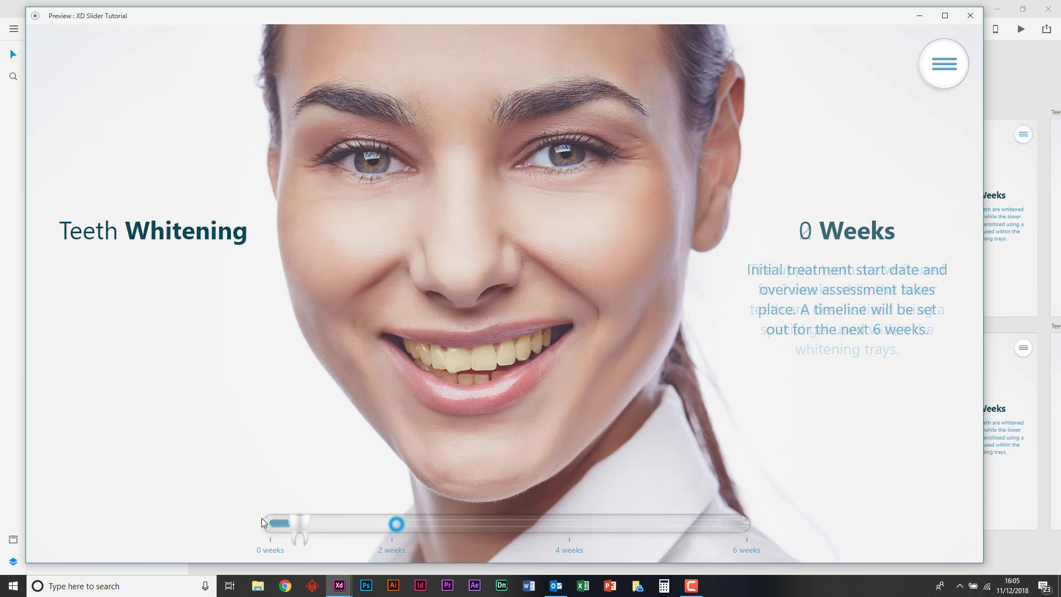
drag(326, 520, 258, 513)
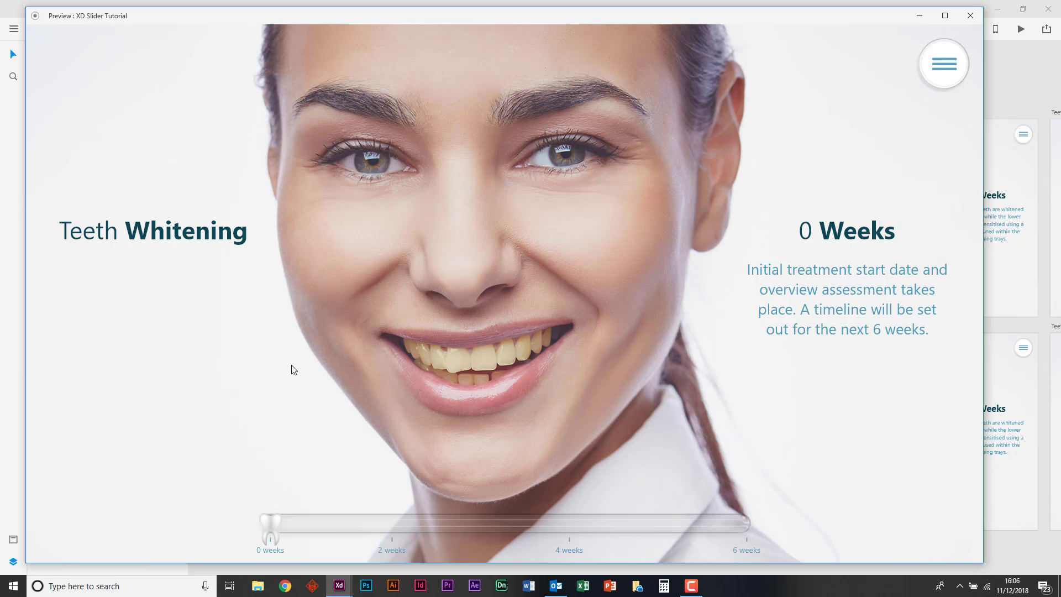
Step: Close the prototype preview, clear the selection and look over the row of week artboards
click(969, 15)
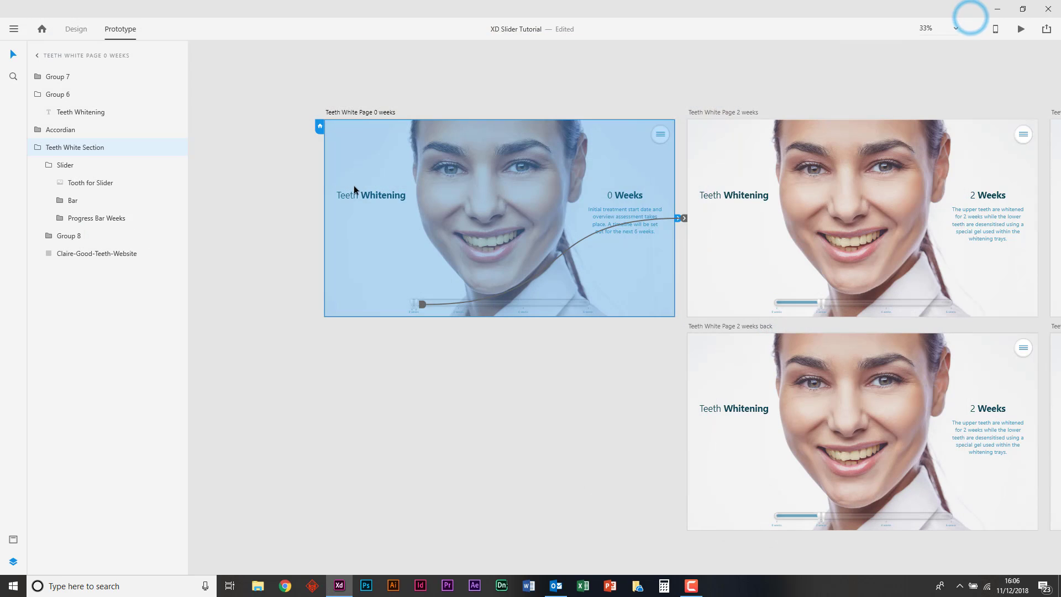
click(266, 262)
scroll(266, 262, right, 6)
scroll(266, 262, up, 1)
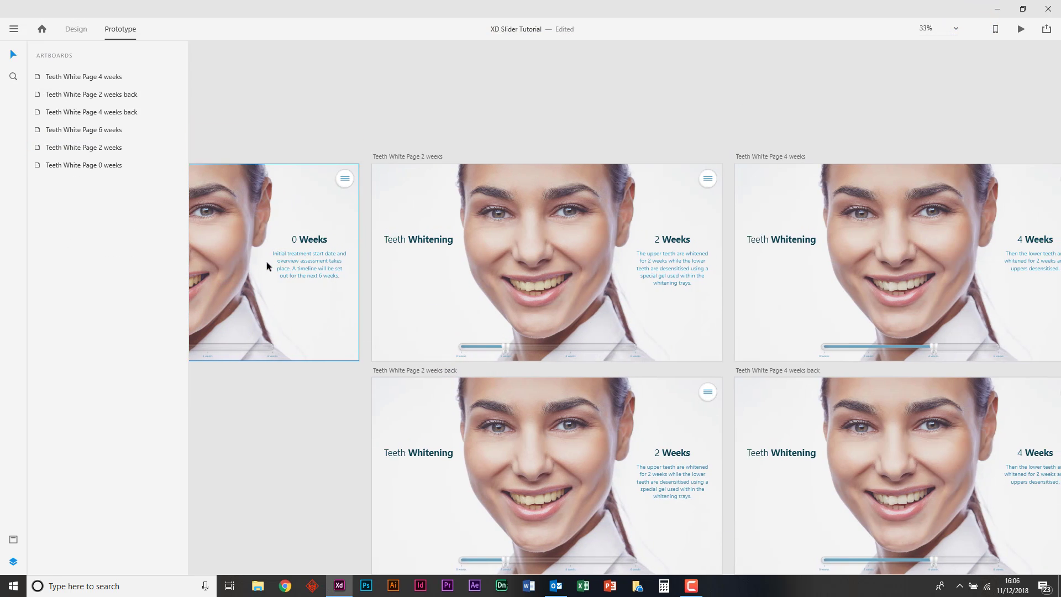
scroll(267, 266, left, 6)
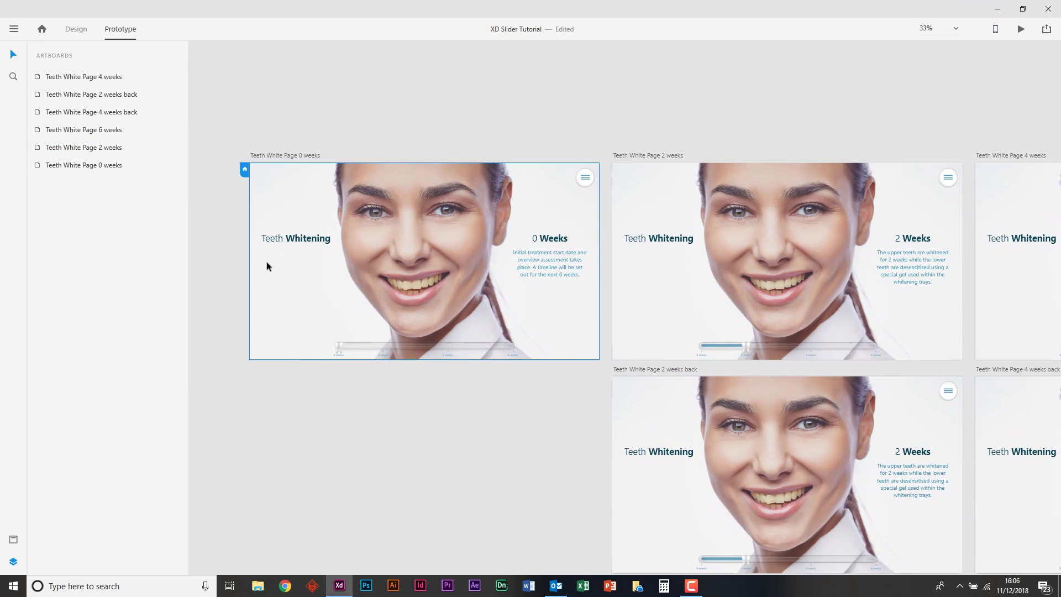
Step: In Design mode, draw a square about 486 by 486 on the pasteboard below the Teeth White Page 0 weeks artboard
scroll(266, 266, down, 5)
scroll(266, 265, left, 2)
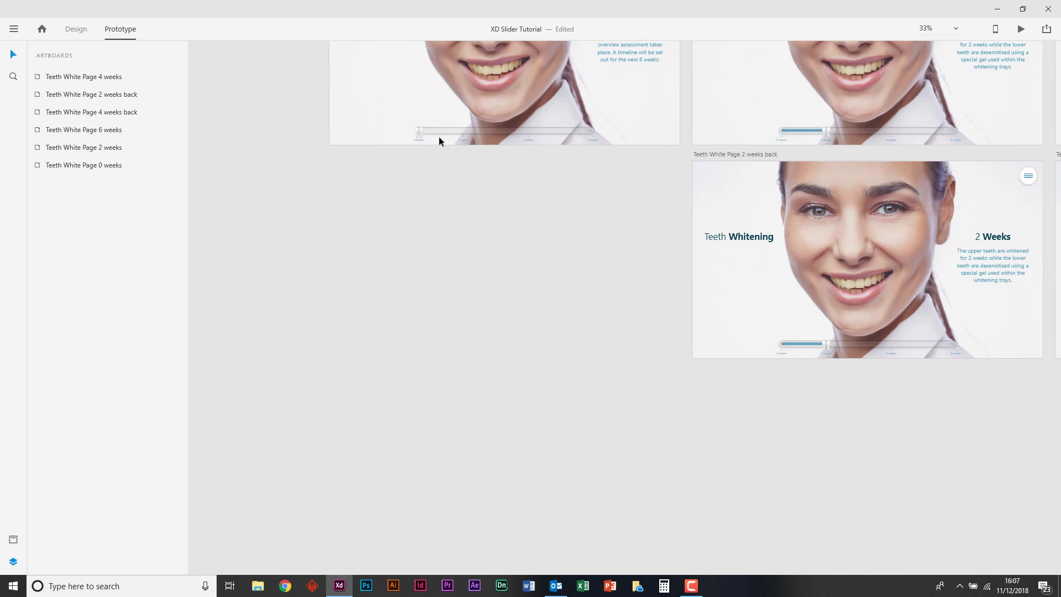
click(76, 33)
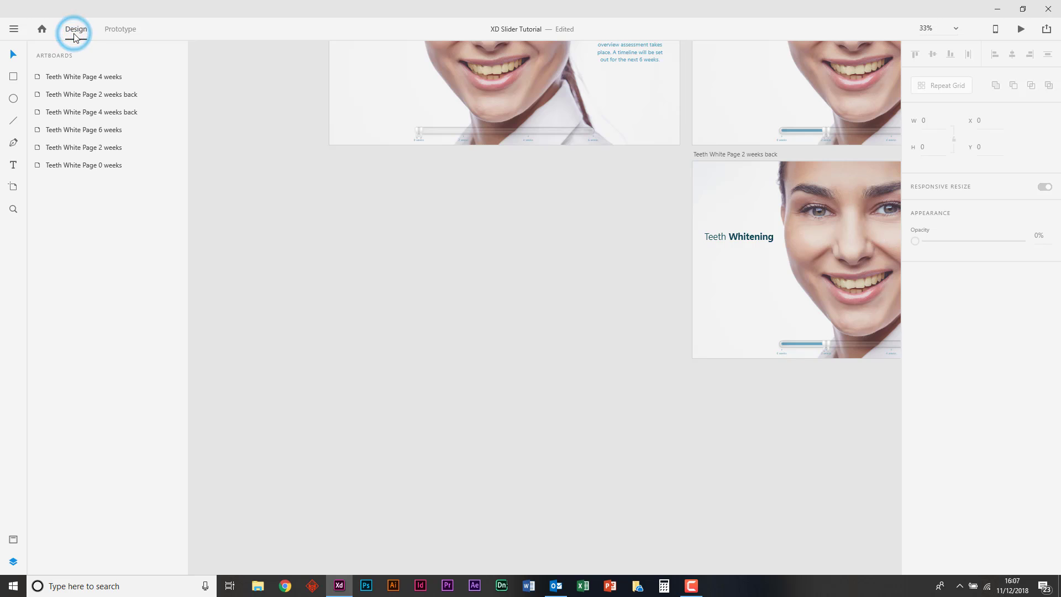
click(14, 76)
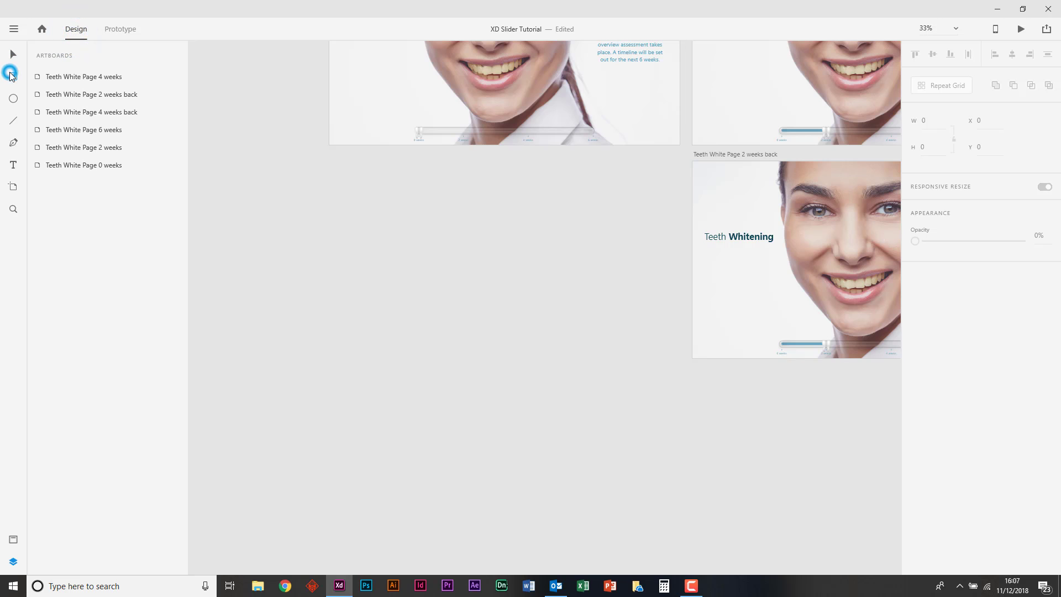
drag(302, 161, 403, 251)
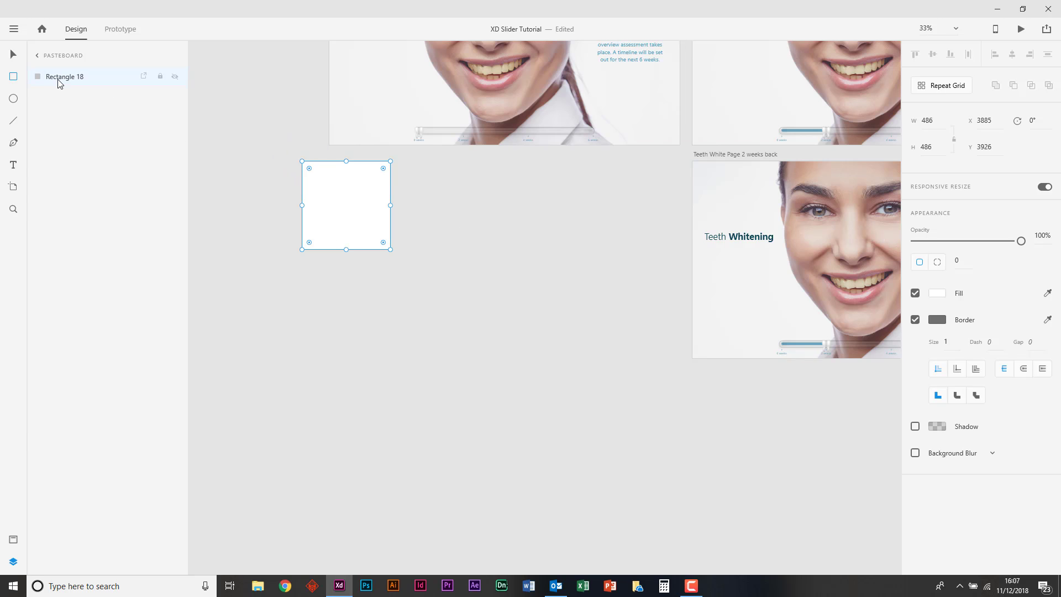
click(13, 54)
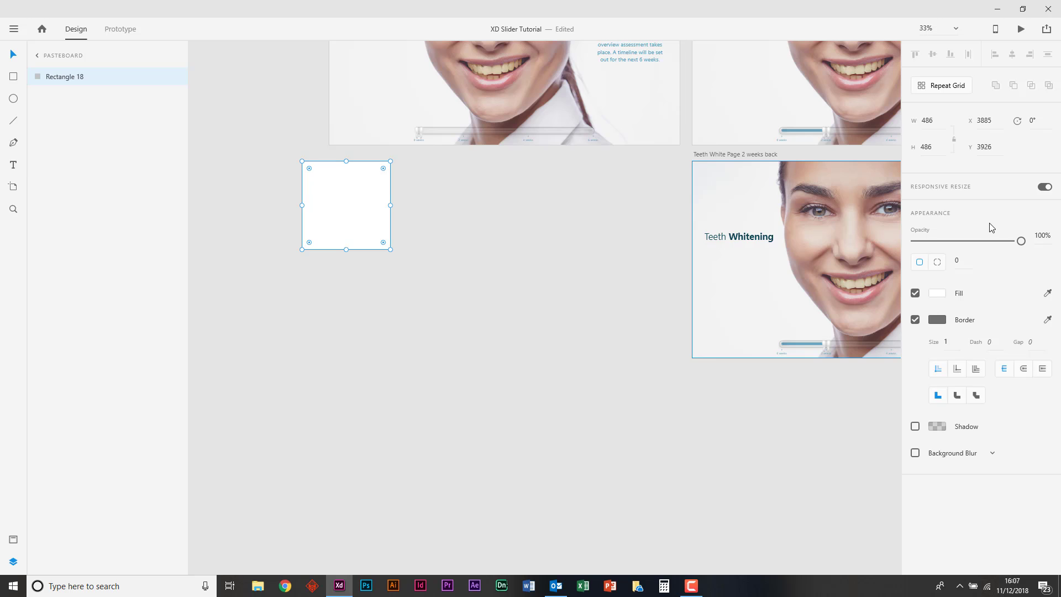
Step: Turn the square into a repeat grid of six columns by four rows
click(939, 84)
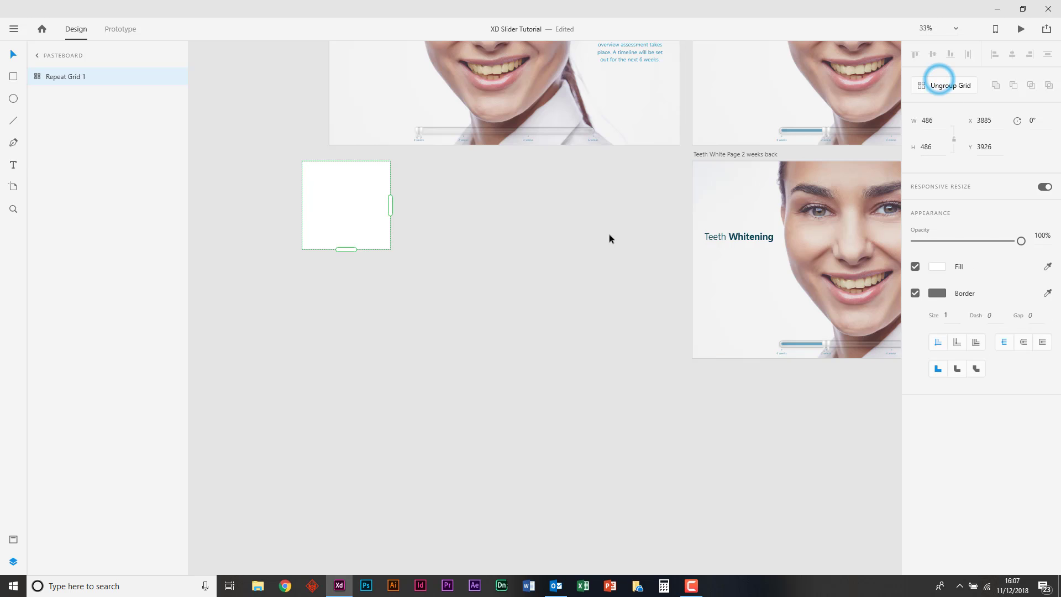
drag(391, 205, 853, 208)
drag(580, 257, 567, 530)
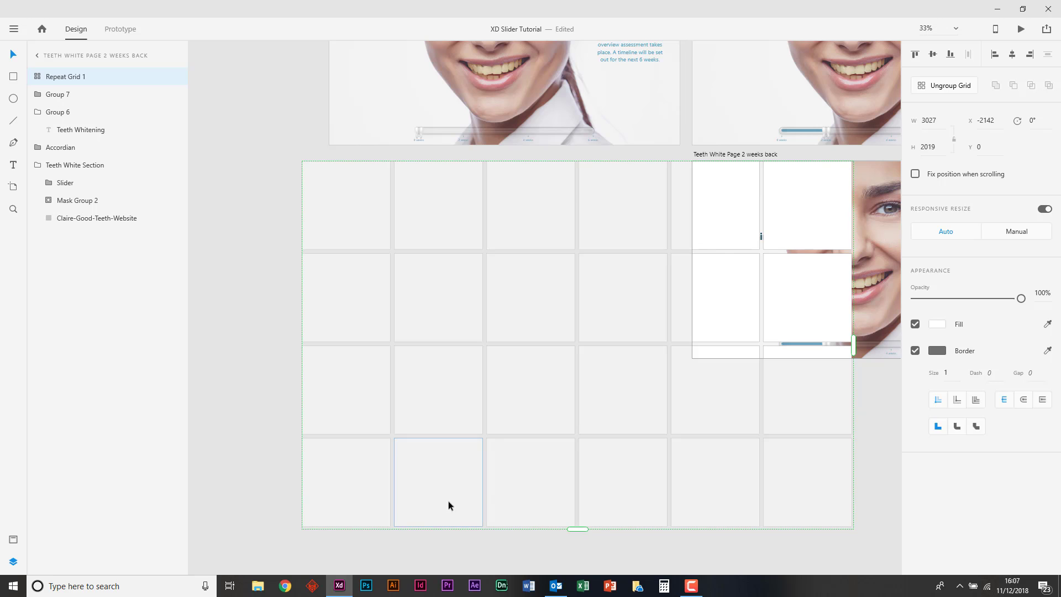
Step: Move the repeat grid over the Teeth White Page 2 weeks back artboard to X 271, Y 109
key(Delete)
click(253, 269)
click(775, 199)
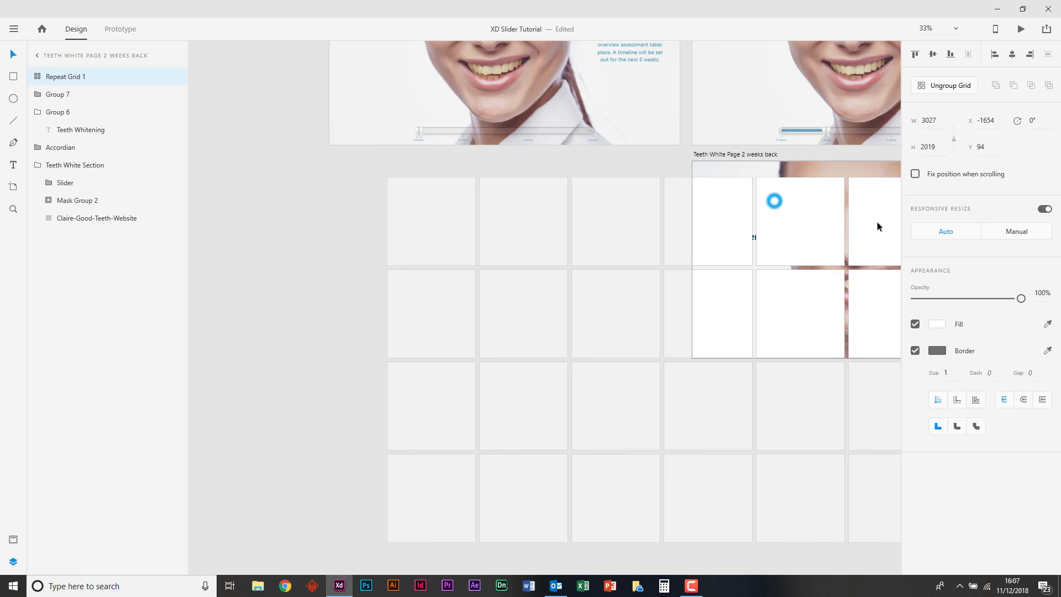
scroll(863, 201, right, 5)
scroll(864, 204, right, 4)
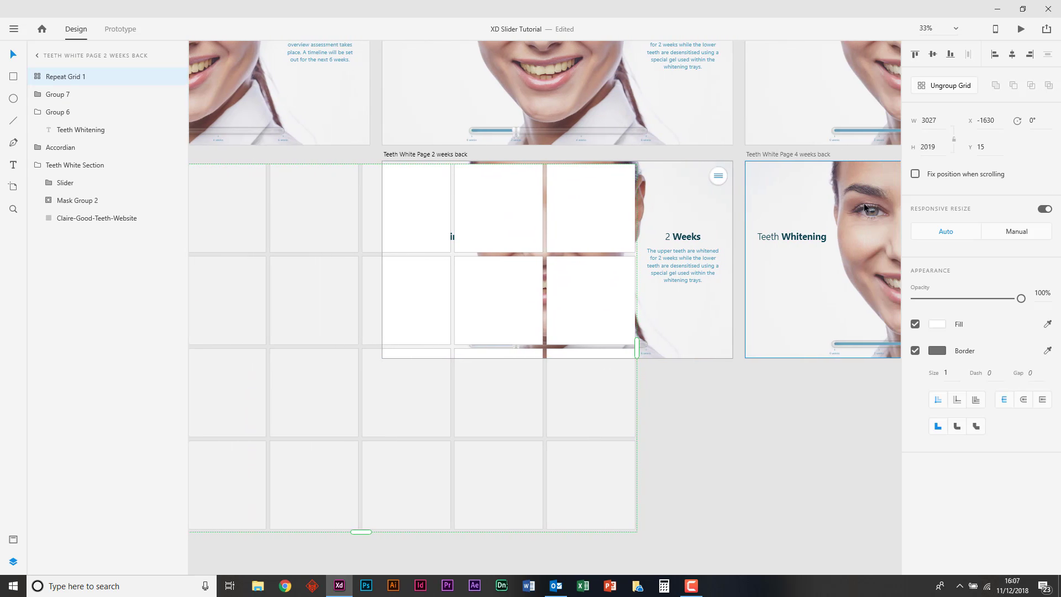
click(701, 417)
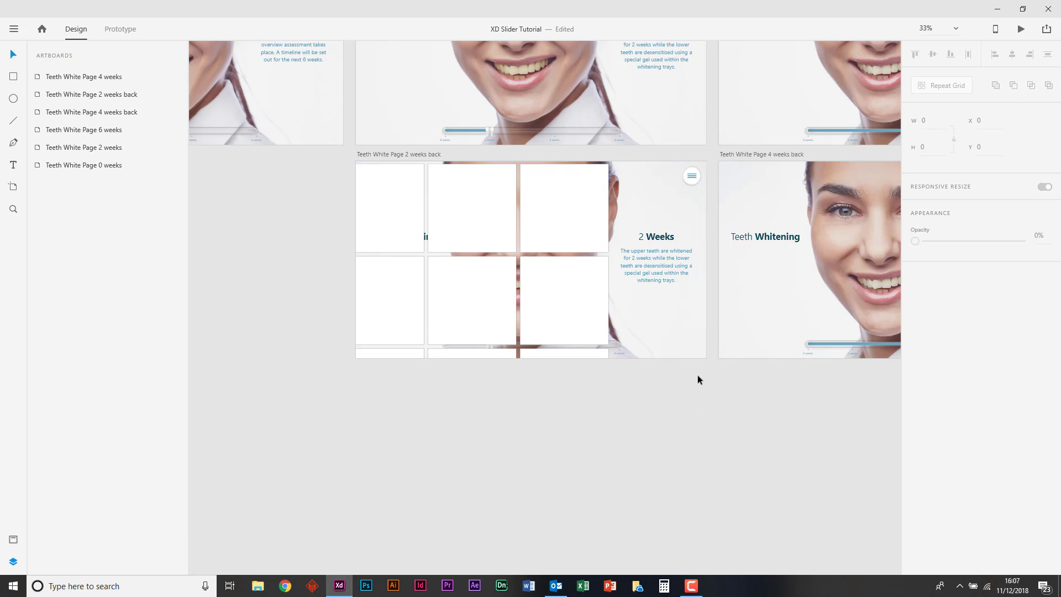
click(515, 216)
drag(843, 269, 863, 231)
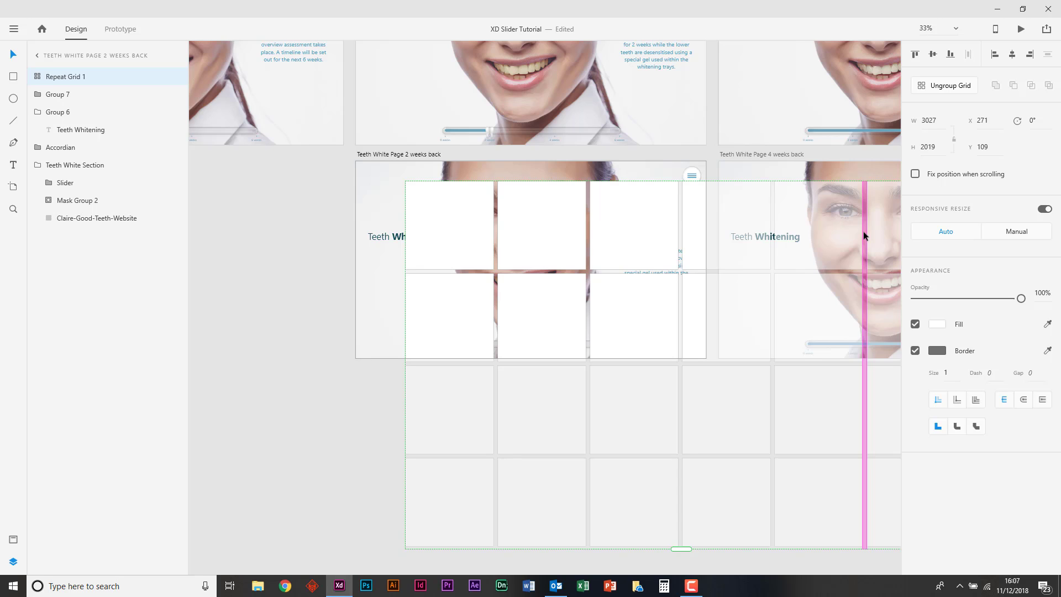
click(276, 555)
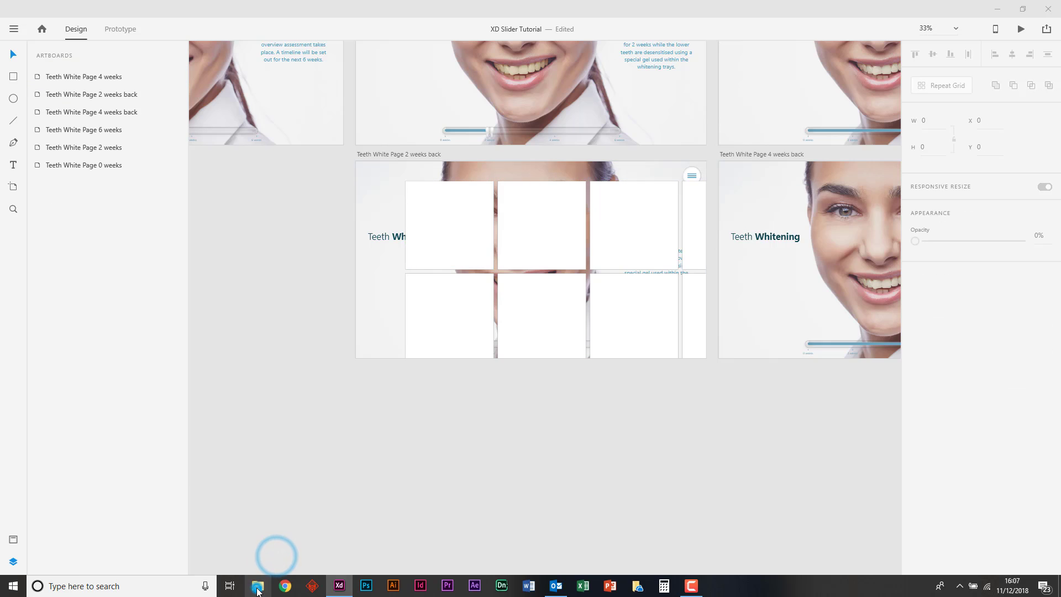
Step: Fill the repeat grid's squares with the apartment-architecture-chair-1571468 (1) image from File Explorer's recent files
click(258, 586)
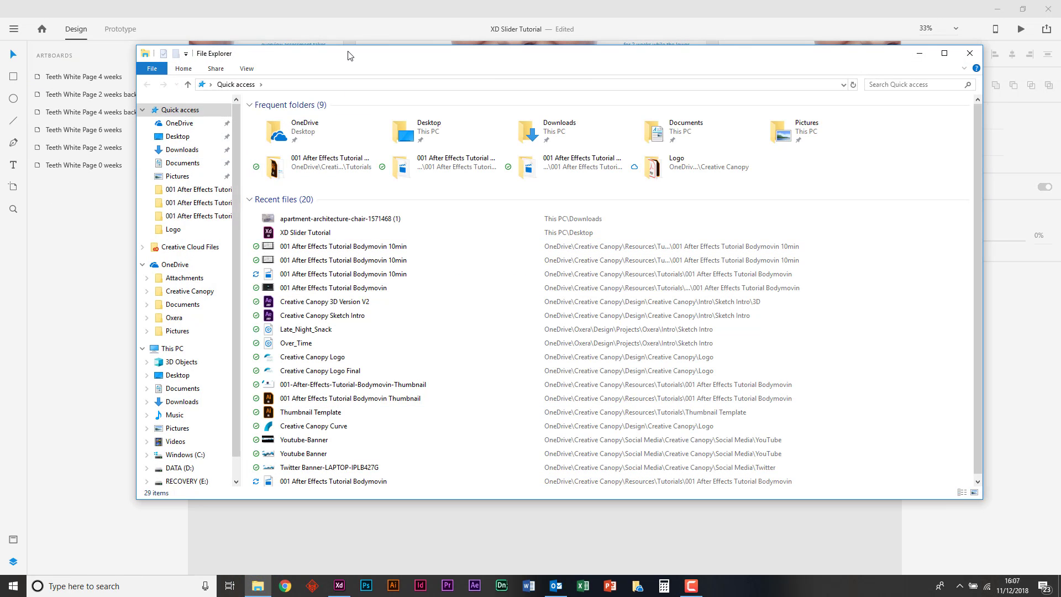
drag(348, 56, 194, 385)
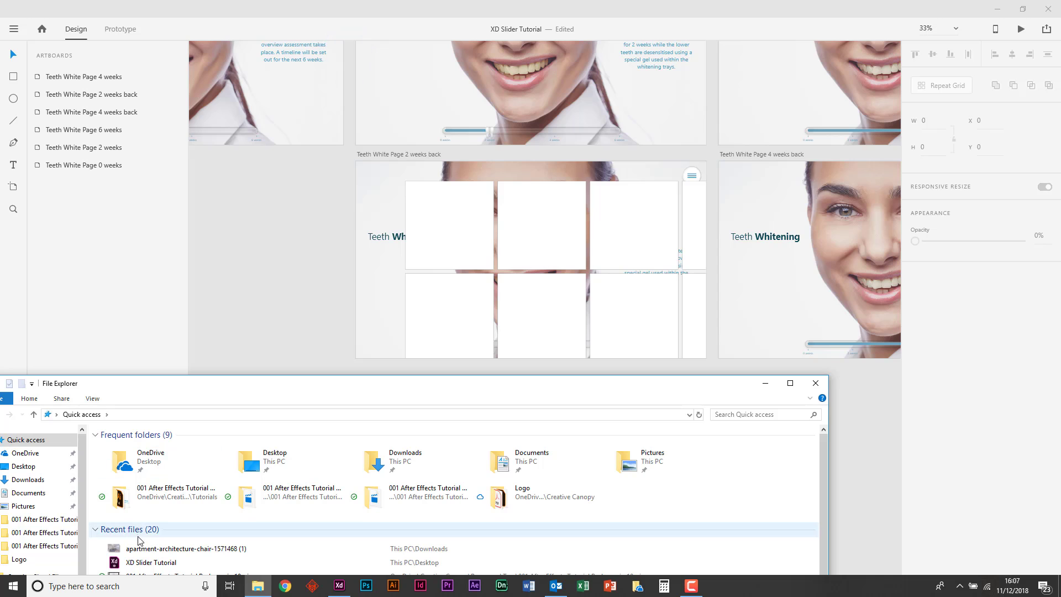
drag(139, 547, 437, 227)
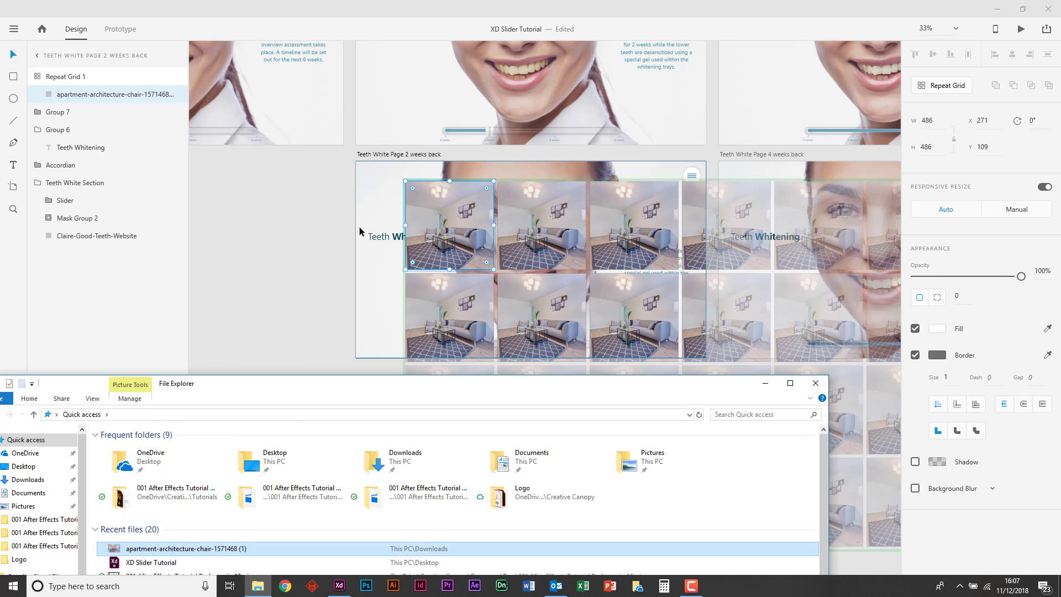
click(288, 245)
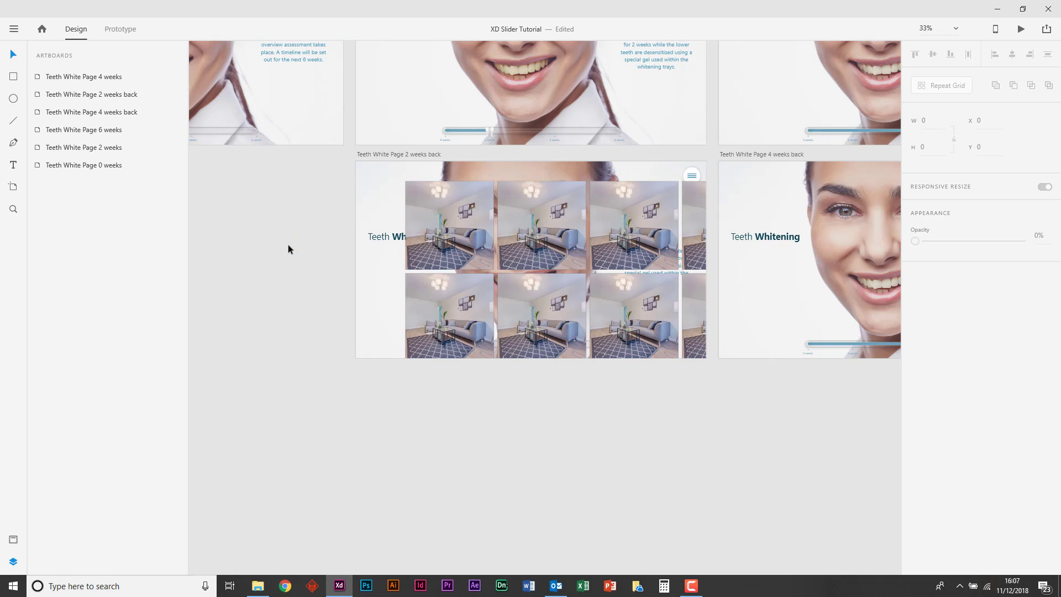
Step: Remove the image-filled repeat grid from the Teeth White Page 2 weeks back artboard
double_click(455, 238)
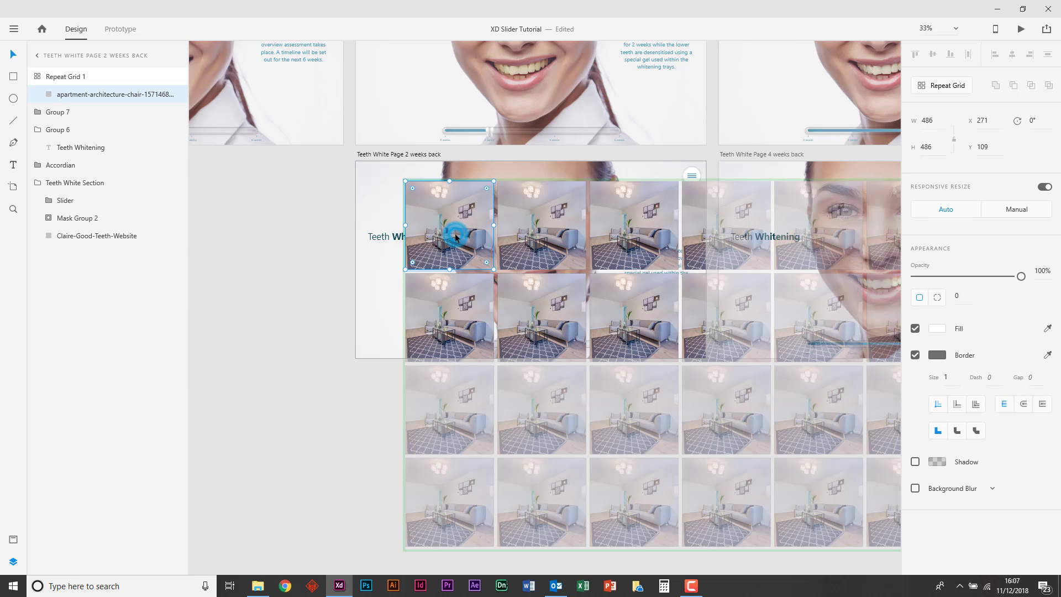
key(Delete)
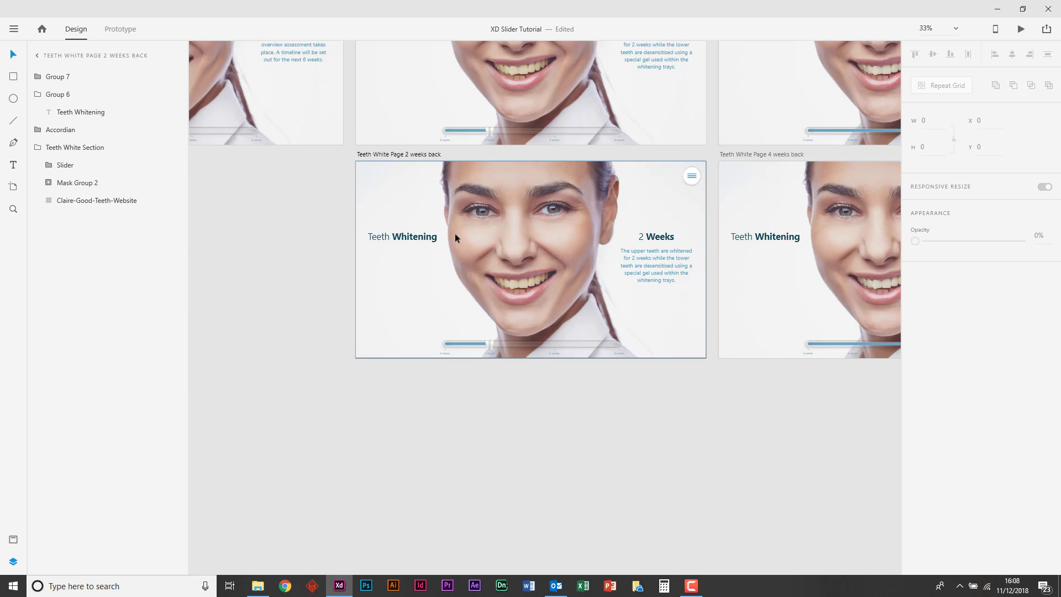
key(ctrl+z)
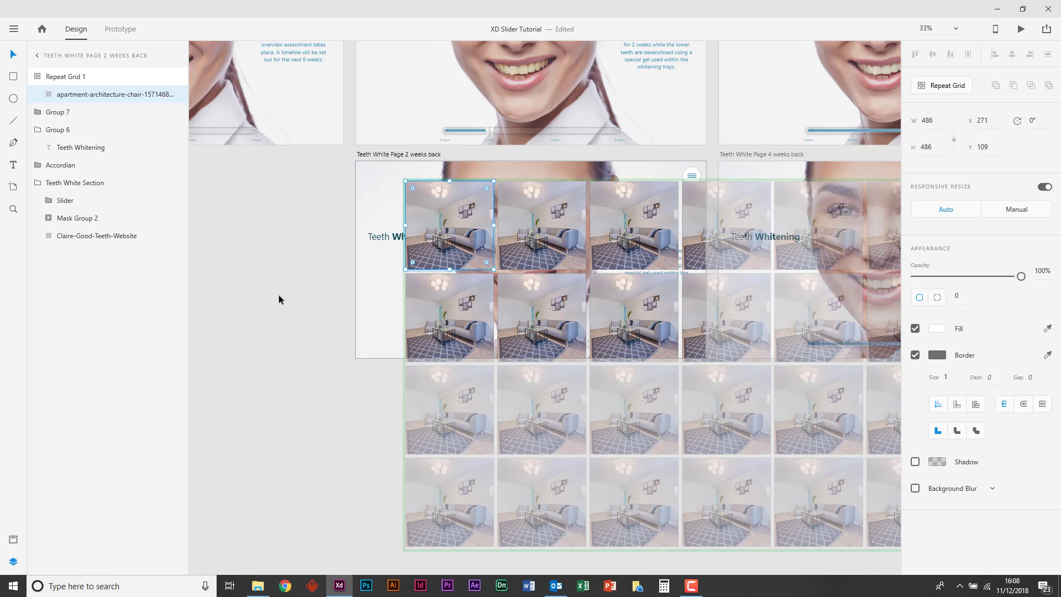
key(ctrl+z)
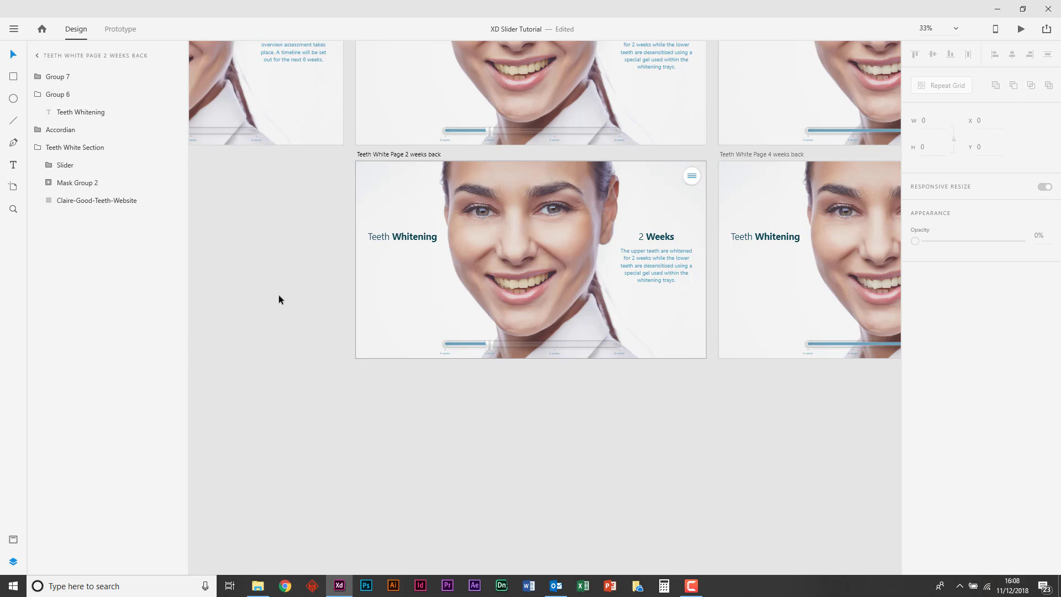
scroll(278, 294, up, 2)
scroll(279, 294, left, 2)
scroll(279, 299, left, 2)
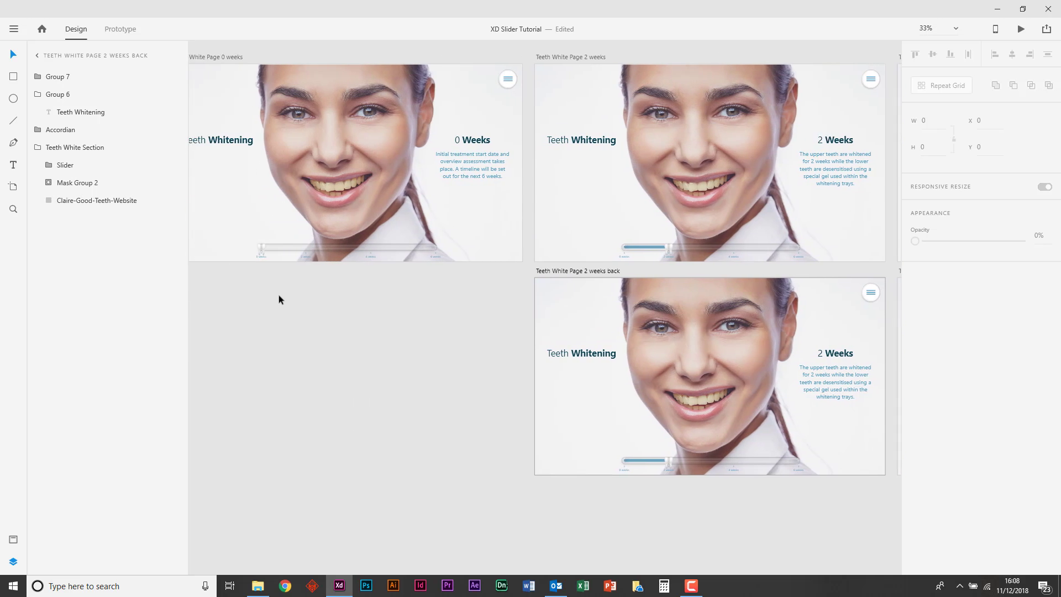
scroll(278, 300, up, 1)
scroll(278, 299, left, 2)
scroll(278, 300, right, 2)
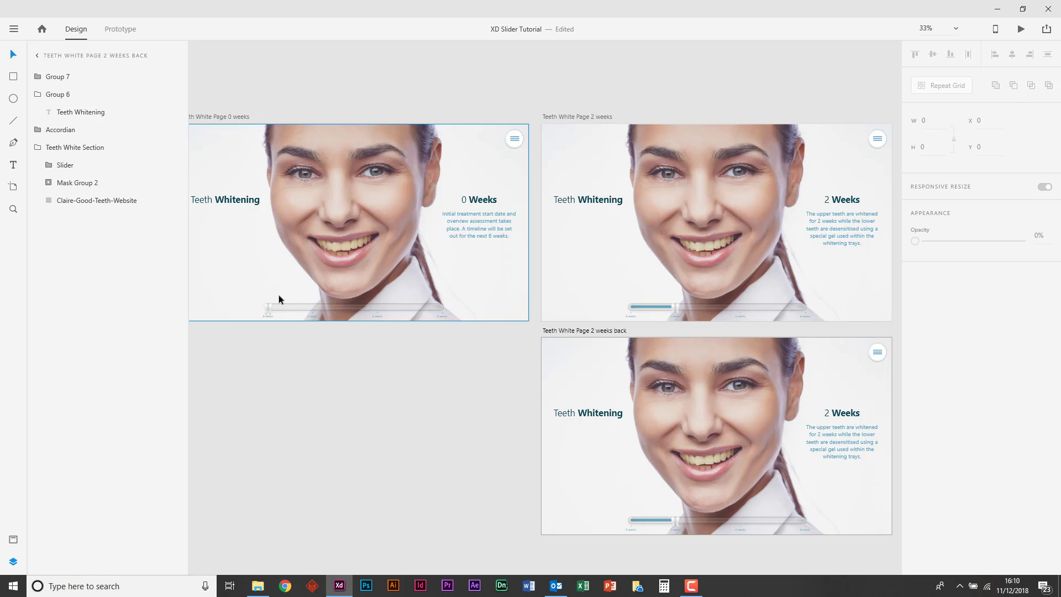
Step: Look at the sharing choices and the public design specs options for the XD Slider Tutorial project
click(1045, 29)
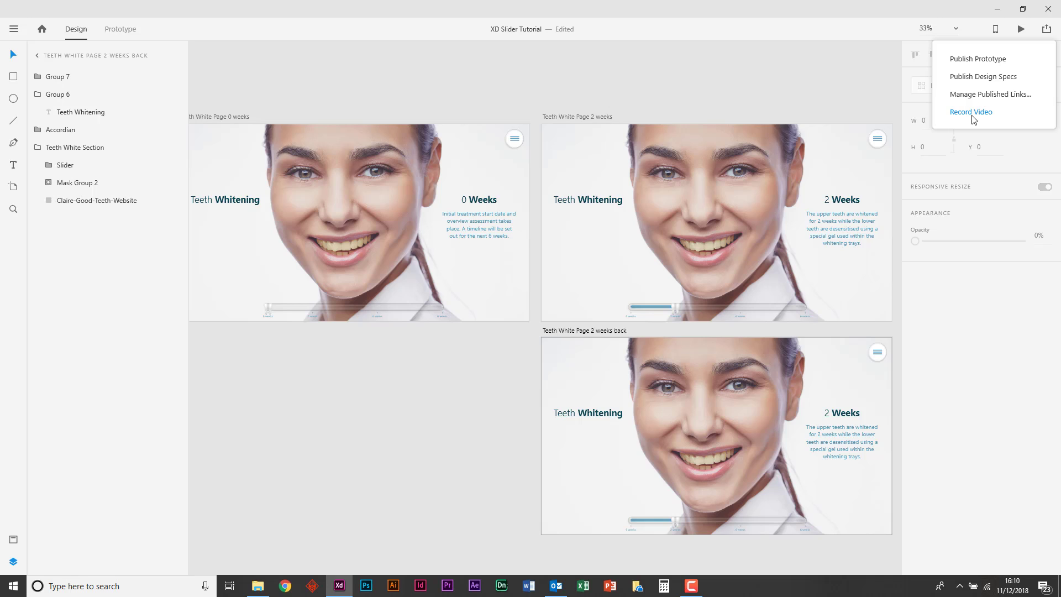
click(981, 77)
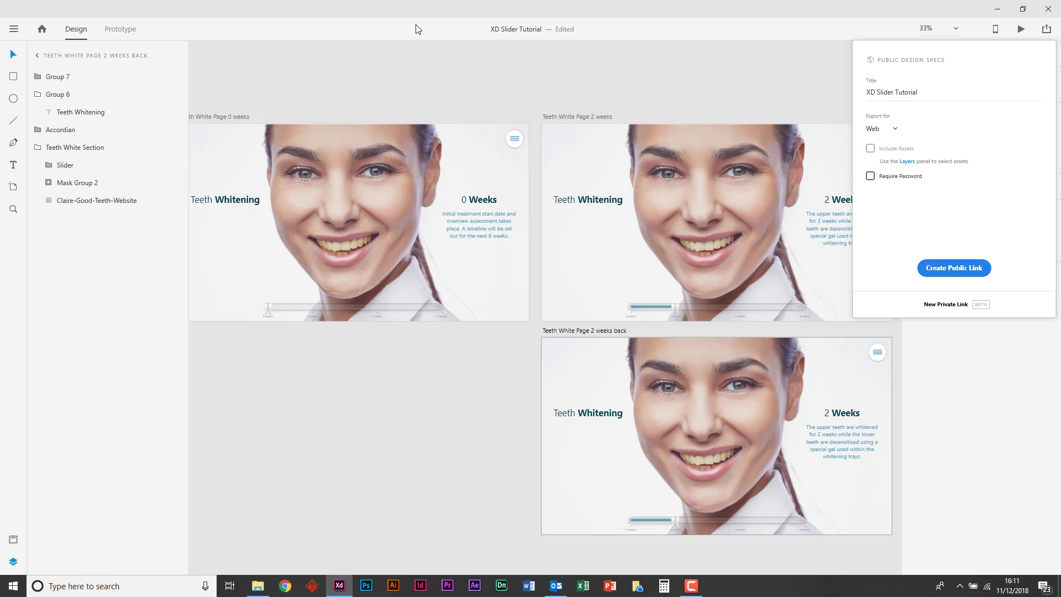
click(14, 29)
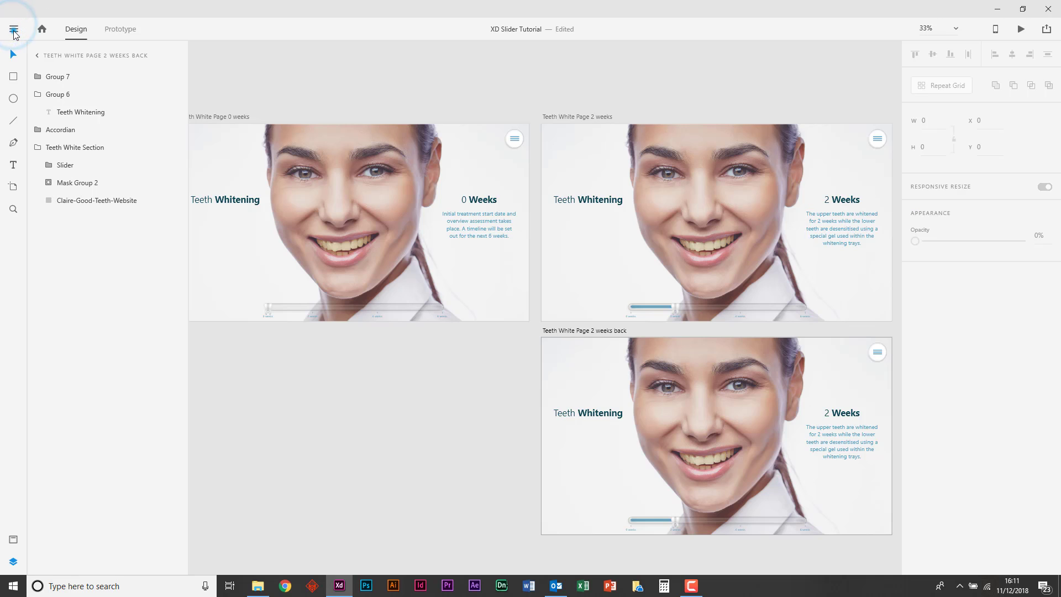
Step: Look through the available UI kits, such as Apple iOS, Google Material, Microsoft Windows and Wireframes
click(13, 29)
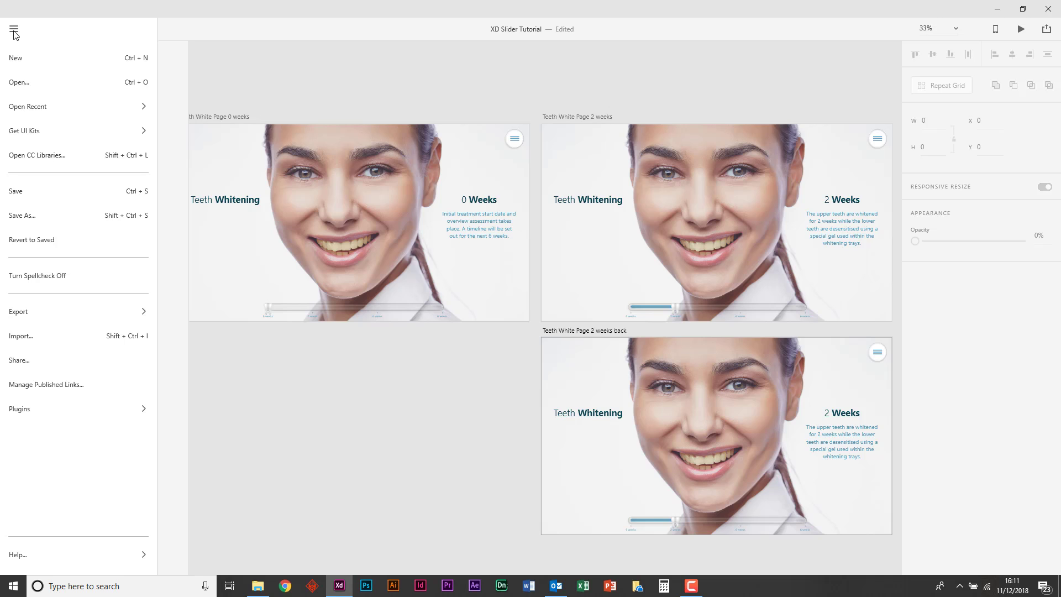
mouse_move(56, 135)
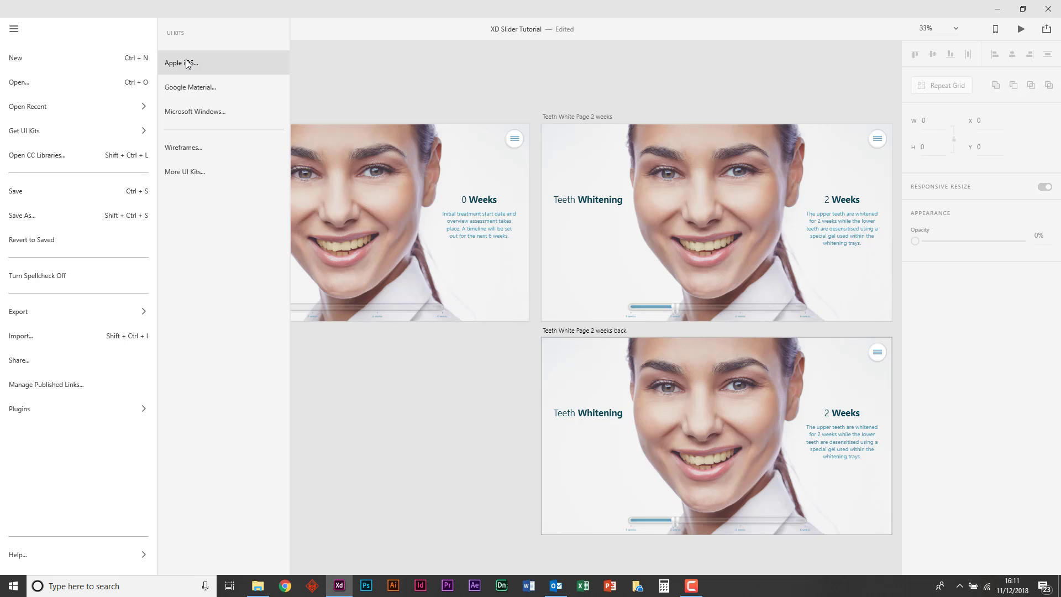
click(401, 73)
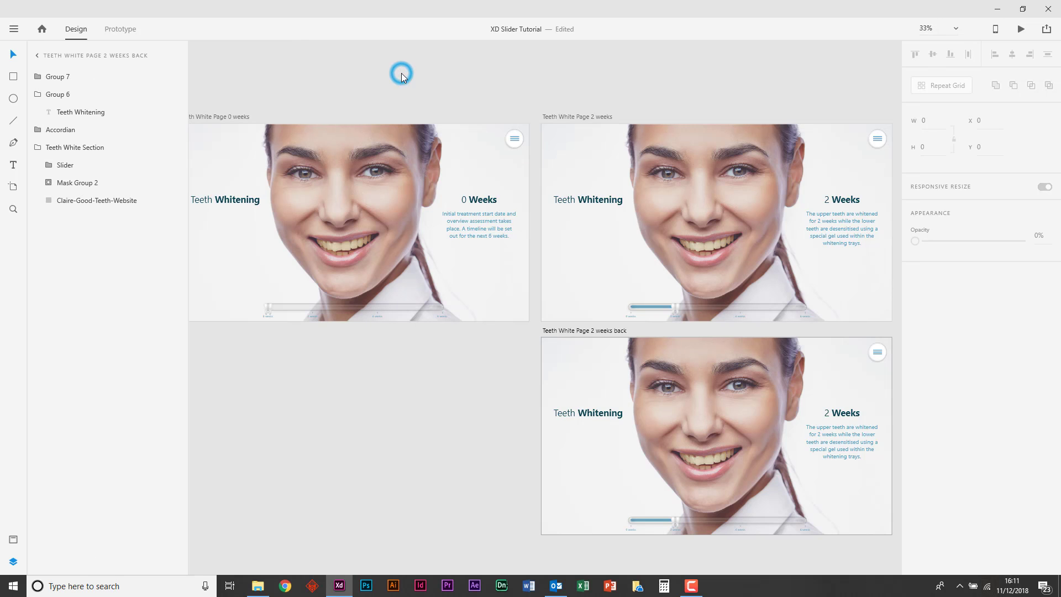
Step: Look through the installed plugins and the commands of Angle, Artboard Plus and Change Case
click(8, 28)
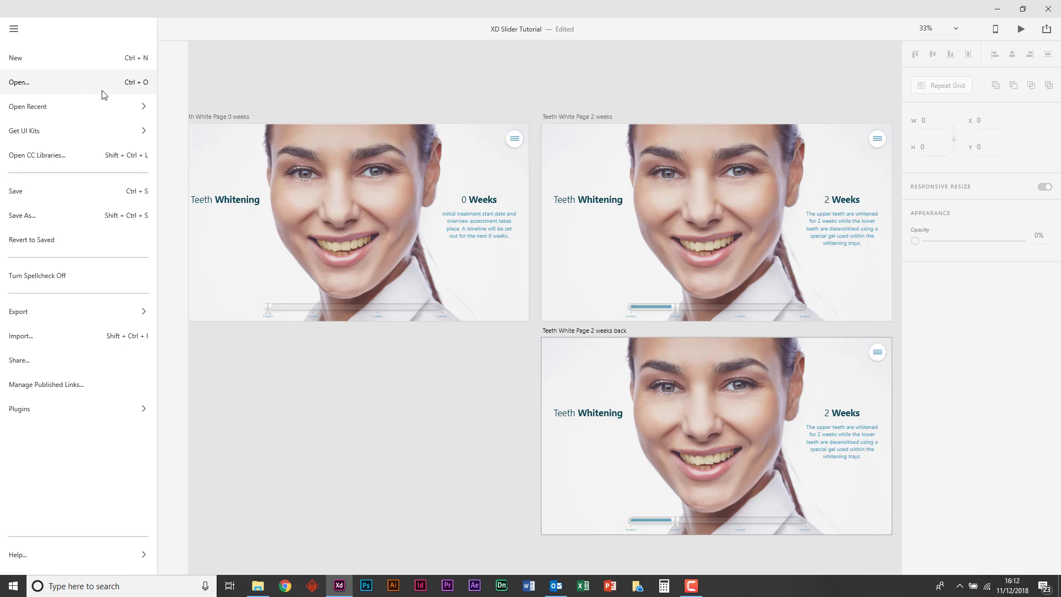
mouse_move(36, 415)
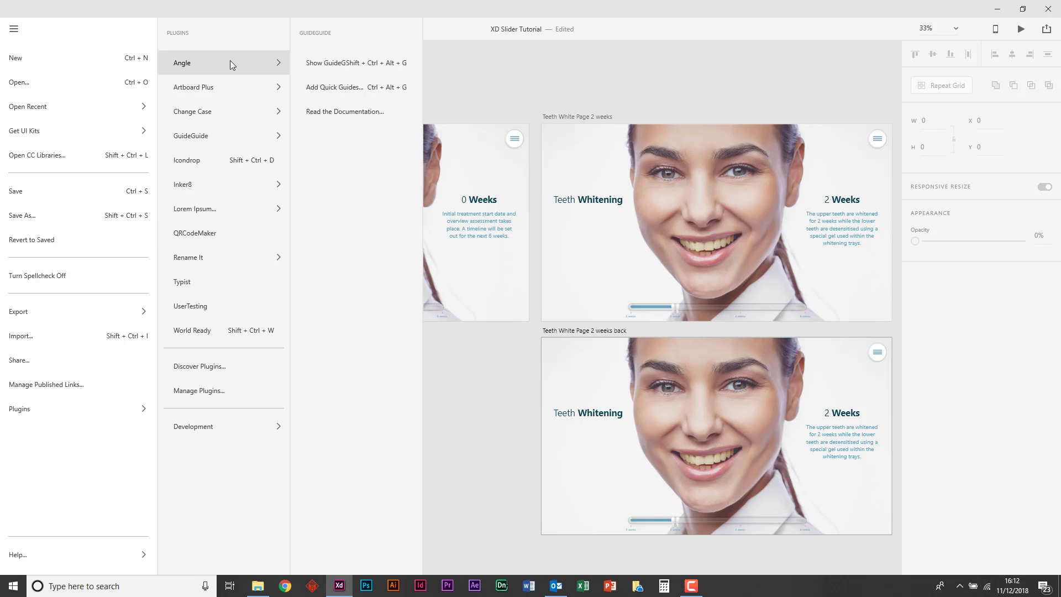
mouse_move(231, 63)
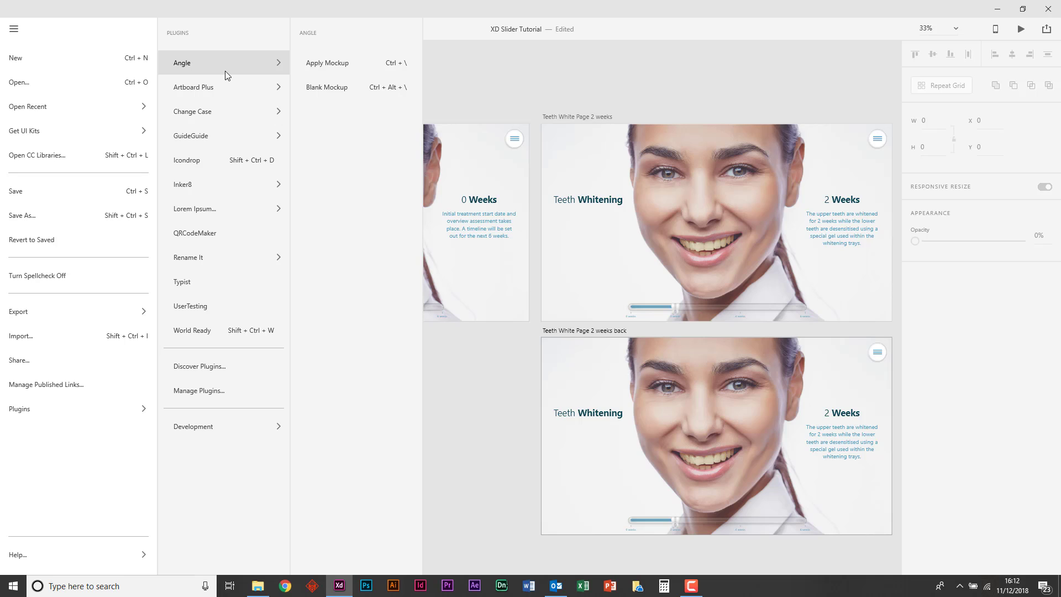
mouse_move(223, 83)
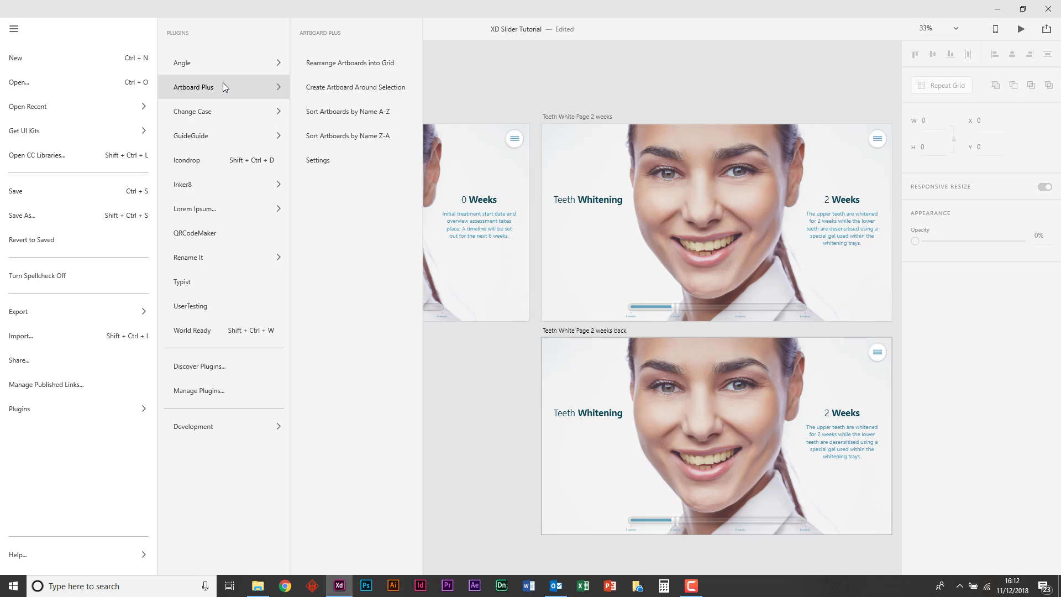
mouse_move(219, 118)
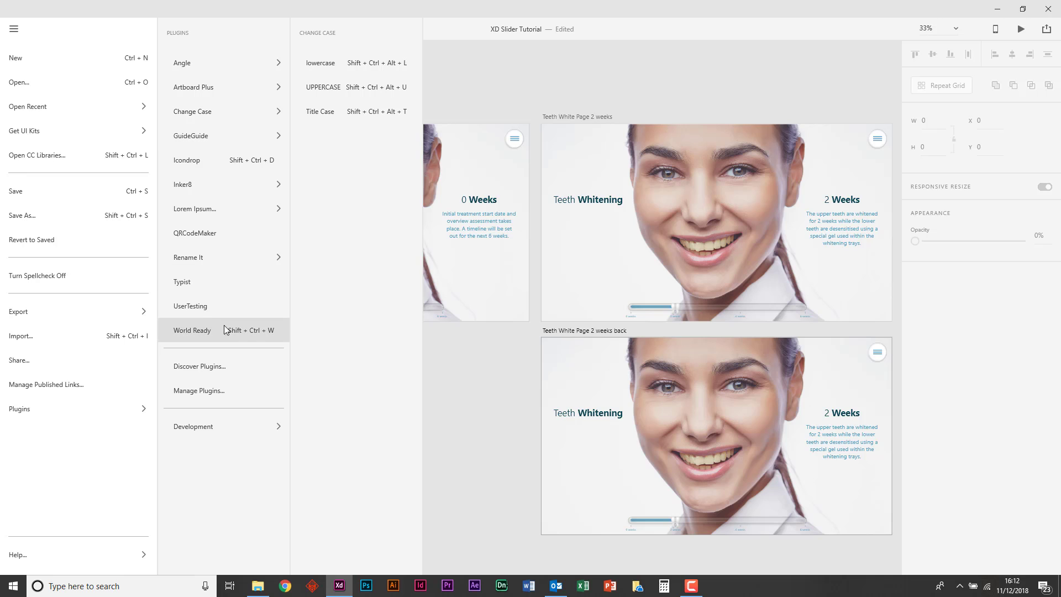
Step: Open Discover Plugins and browse the list of all available plugins
click(227, 364)
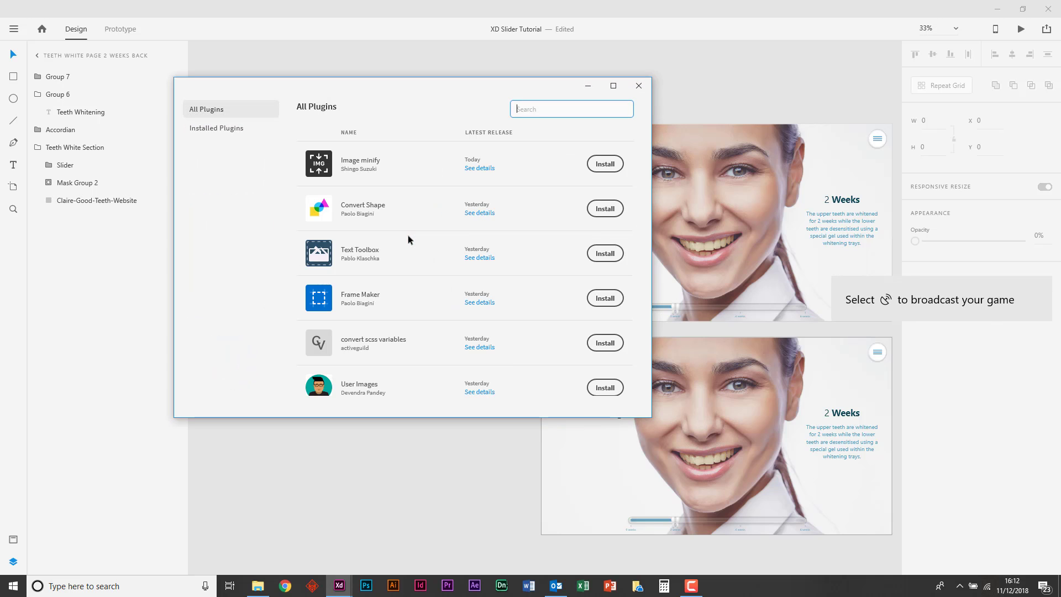
scroll(408, 236, down, 5)
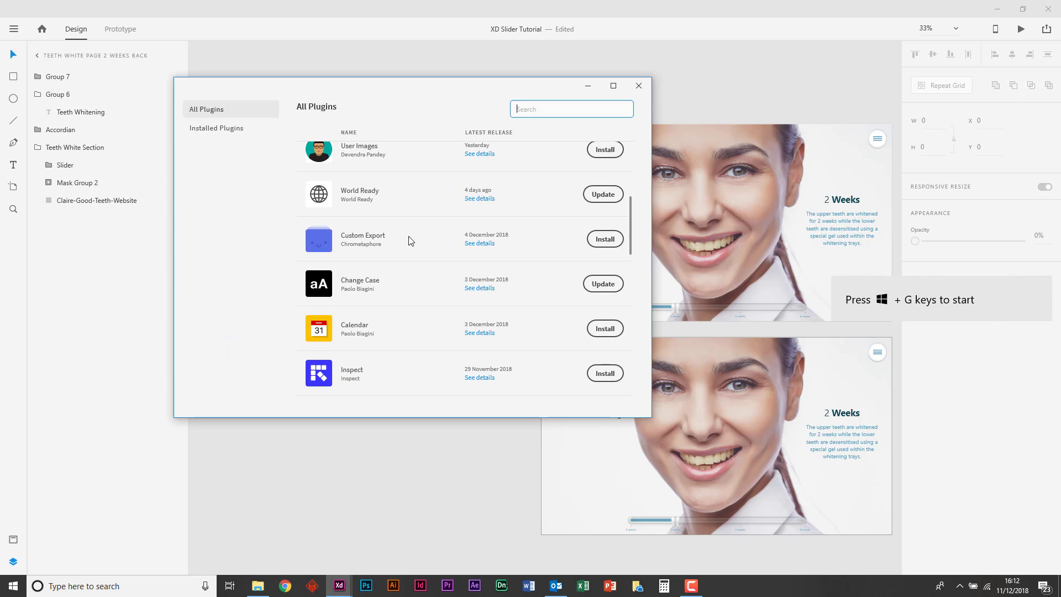
scroll(411, 240, down, 5)
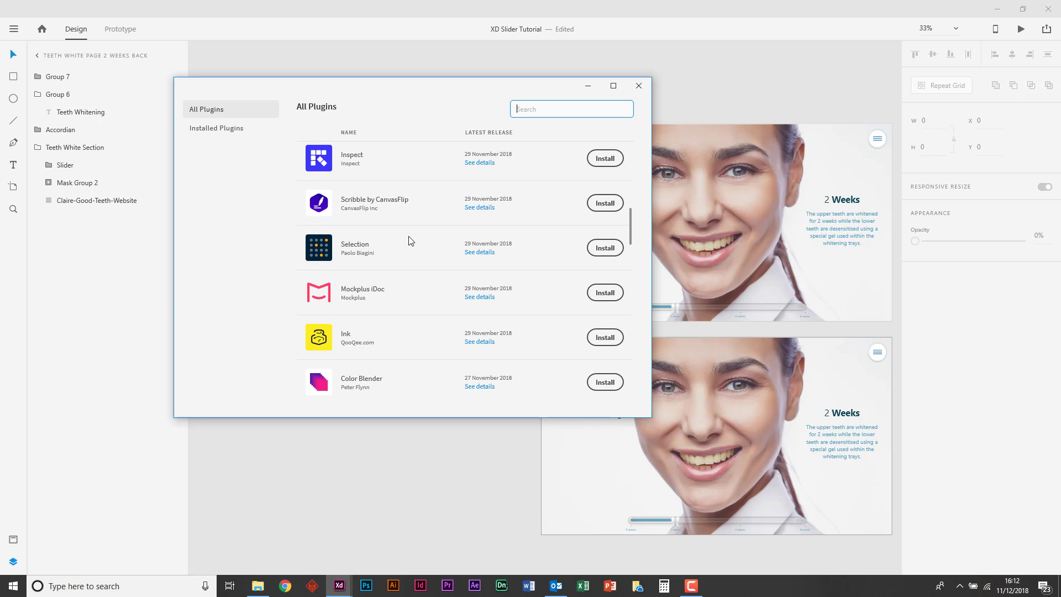
scroll(410, 240, down, 5)
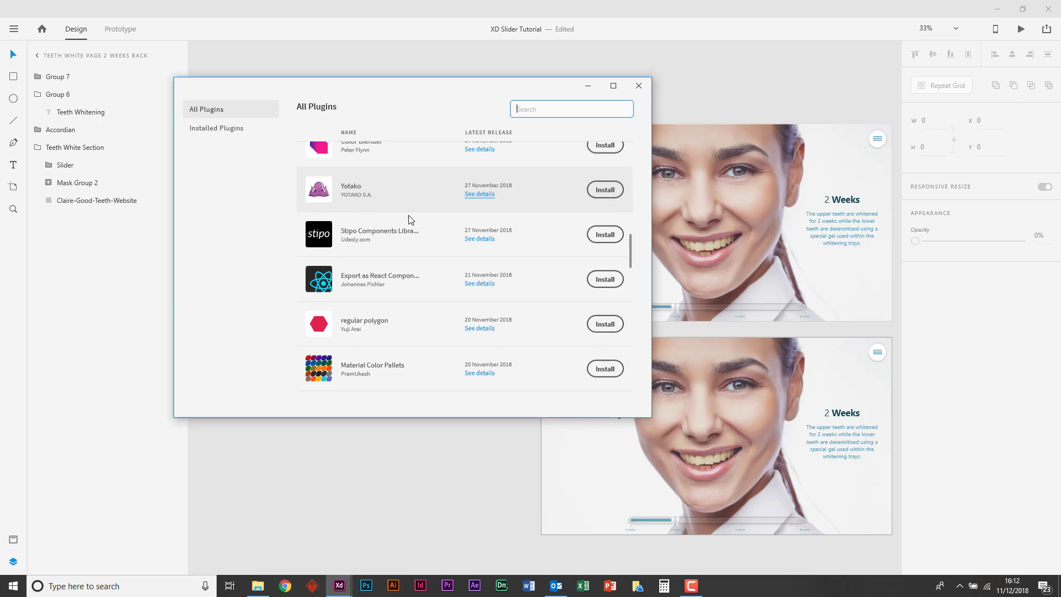